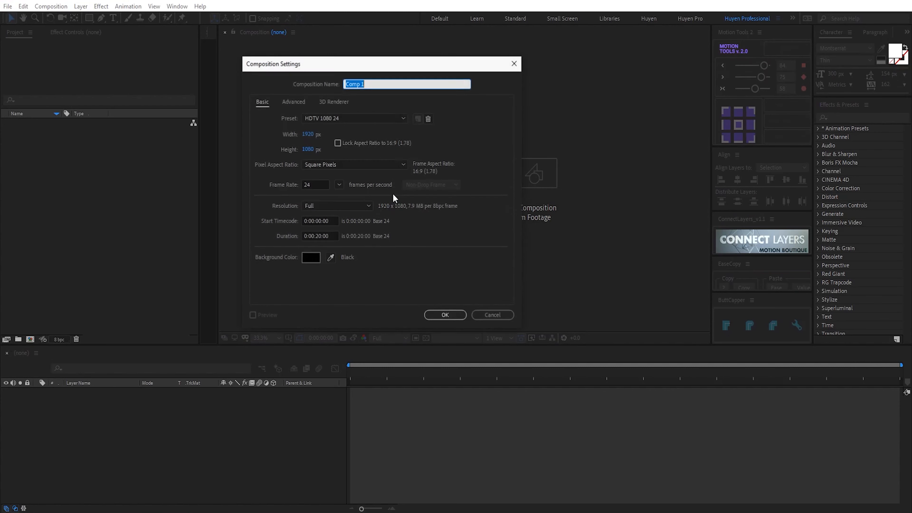
Step: Create a 1920 × 1080 composition named Fire Particles and add a solid layer named BG
text(Fire Particles)
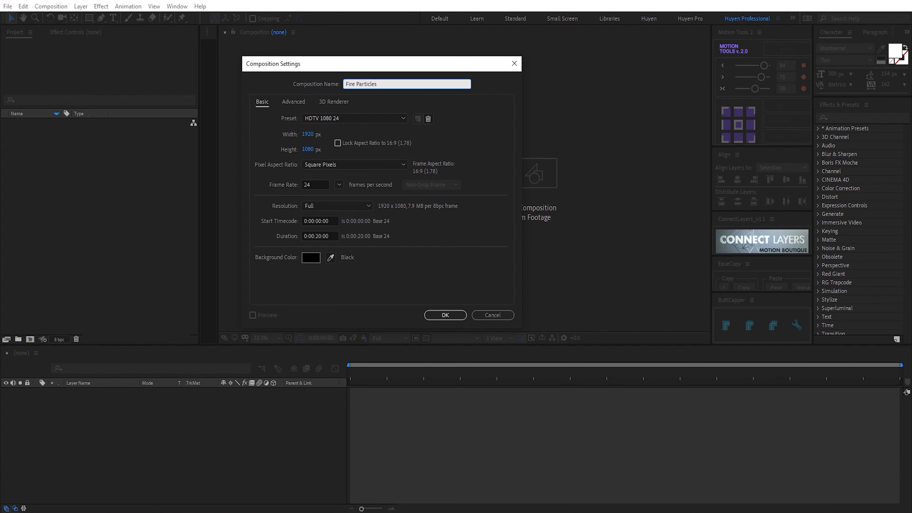
key(Return)
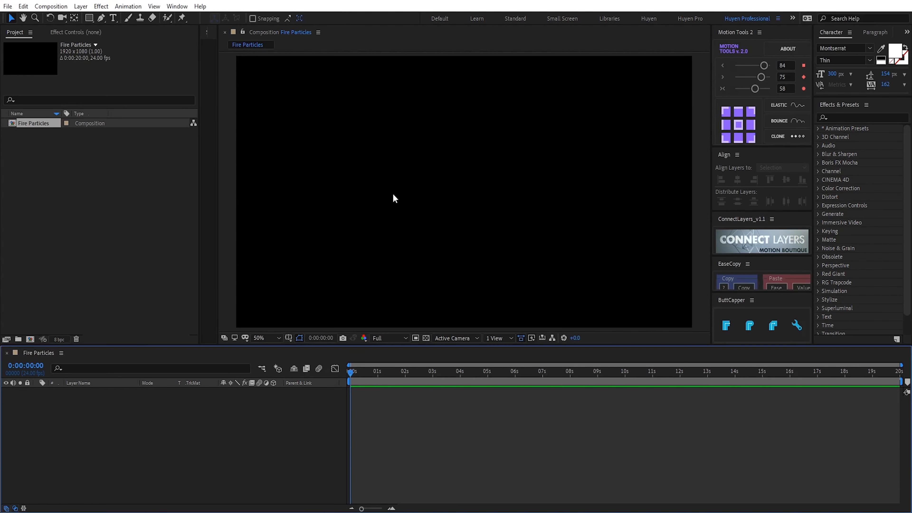
key(ctrl+y)
text(BG)
key(Return)
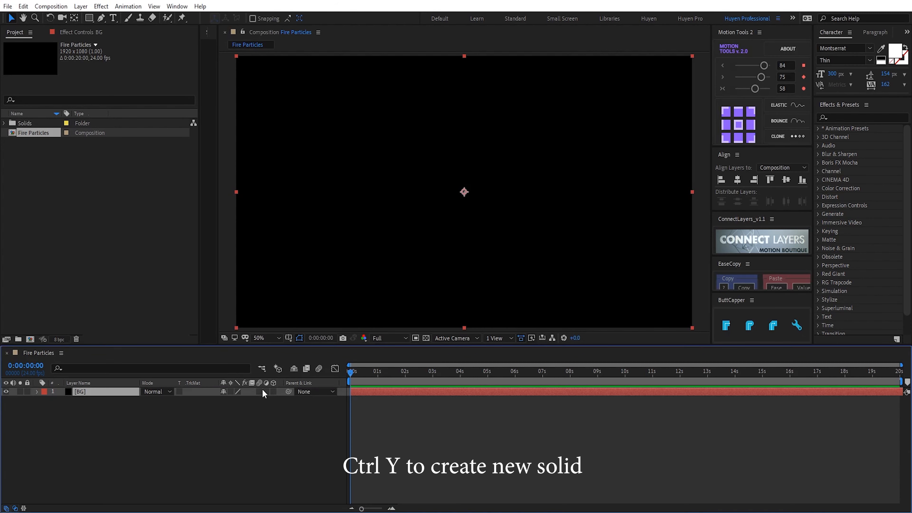
Step: Apply the 4-Color Gradient effect to the BG solid and set Color 1 and Color 4 to black
key(ctrl+space)
text(4)
key(Return)
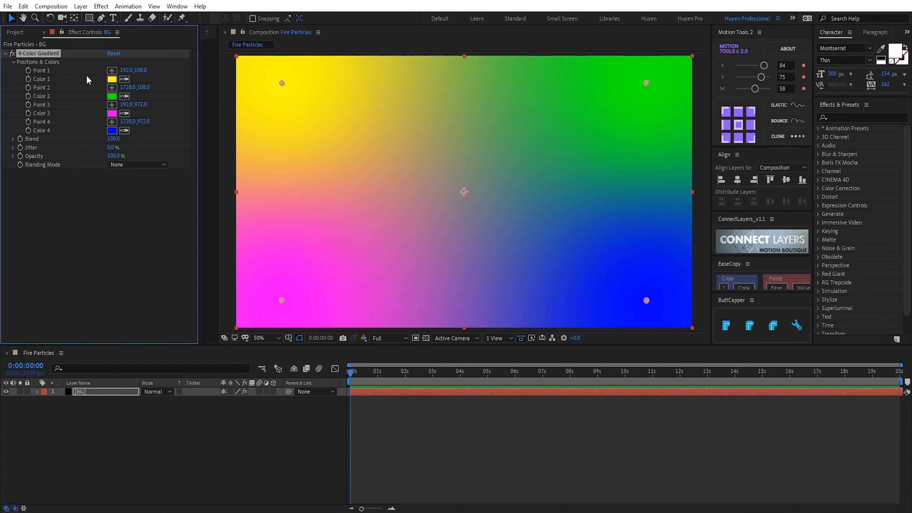
click(113, 79)
drag(649, 247, 628, 265)
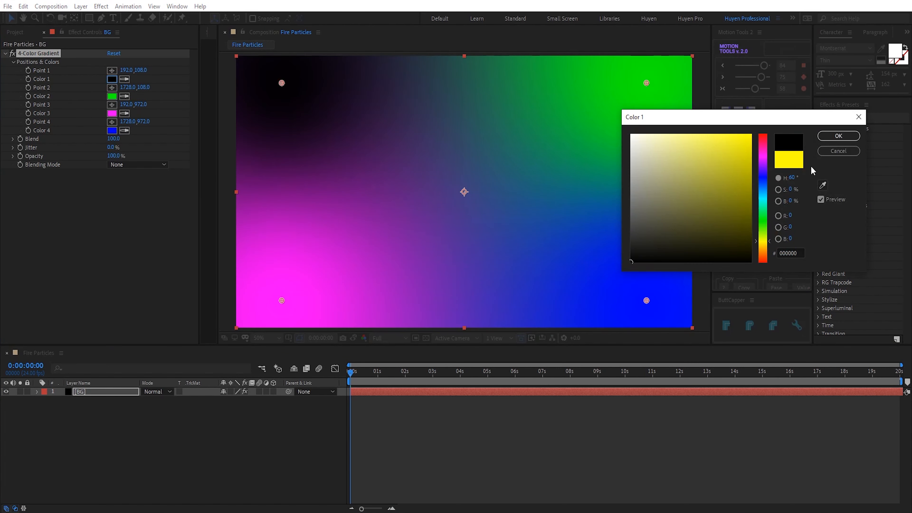
click(822, 140)
click(112, 130)
click(643, 270)
click(833, 139)
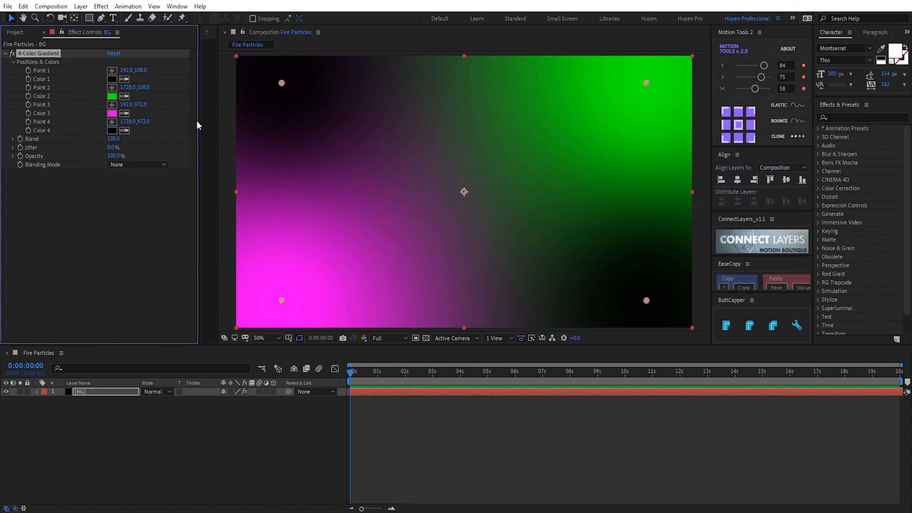
Step: Change the gradient's Color 3 to a very dark magenta with a hue of 330°
click(111, 113)
mouse_move(664, 255)
mouse_down()
mouse_move(637, 255)
mouse_move(745, 245)
mouse_up()
drag(764, 159, 765, 151)
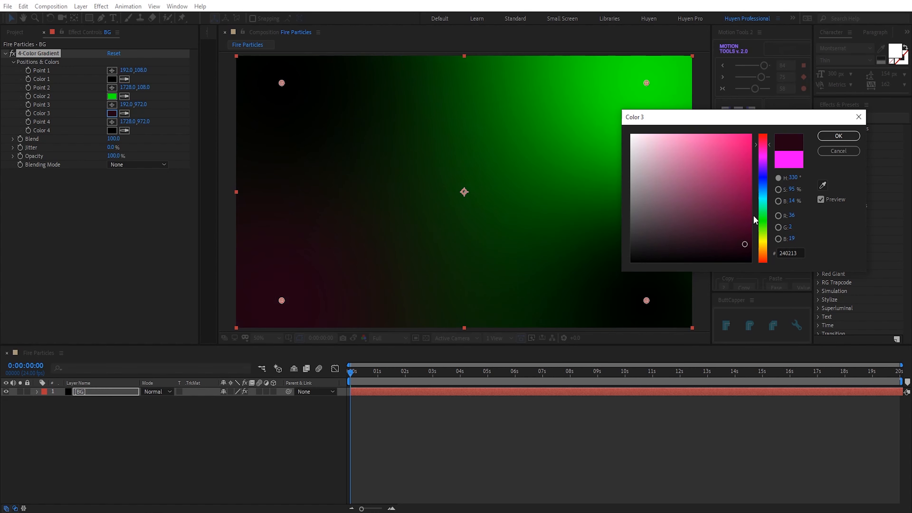
click(747, 237)
click(838, 136)
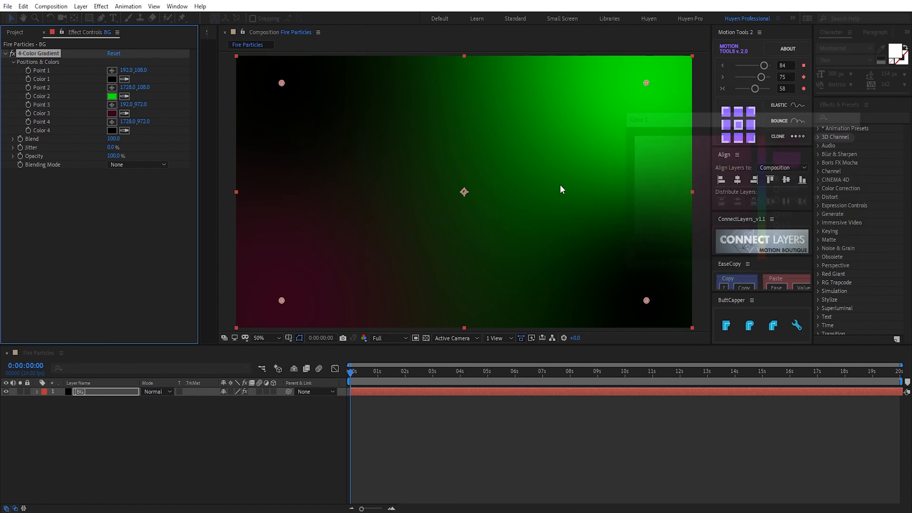
Step: Change the gradient's Color 2 to dark orange-brown 753308
click(114, 96)
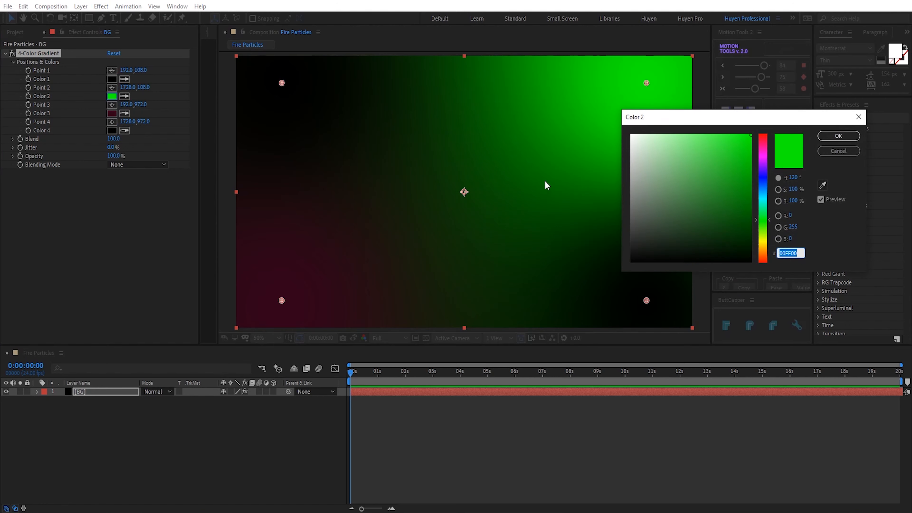
drag(761, 236, 761, 254)
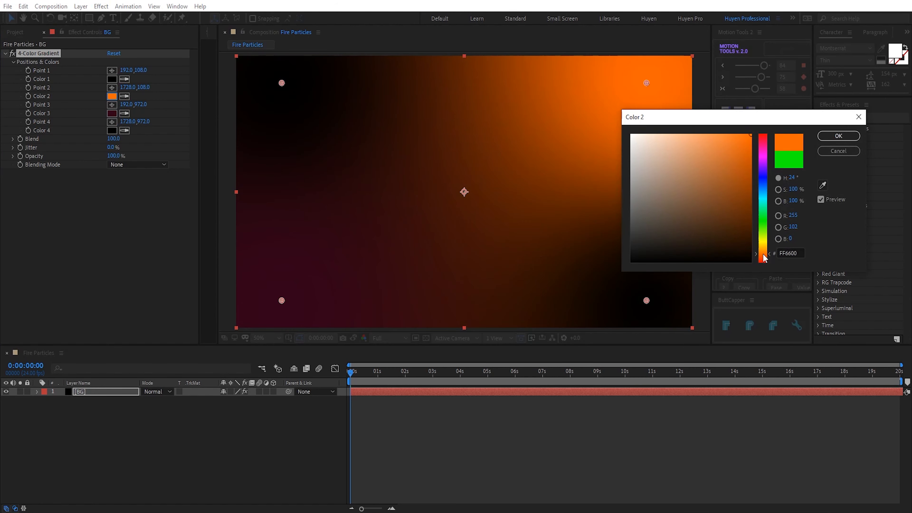
drag(743, 194, 743, 203)
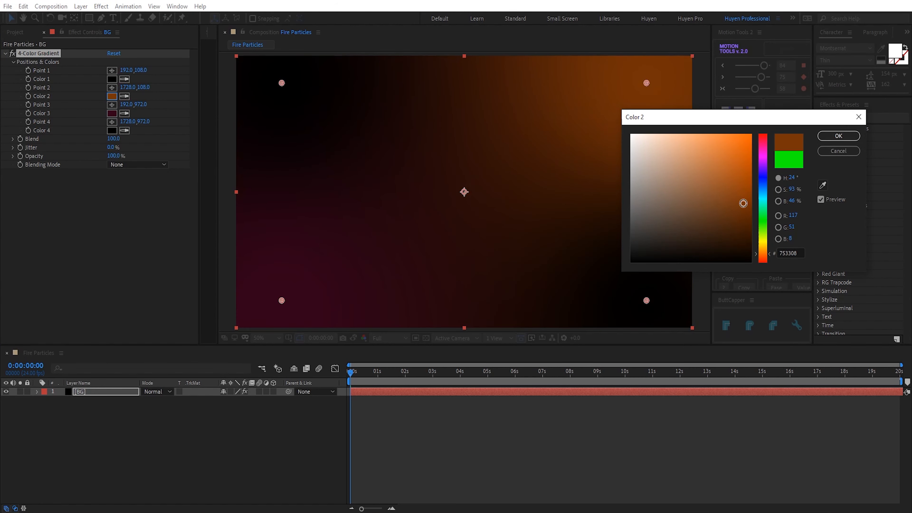
click(835, 138)
Step: Create a new solid named Fractal Noise and apply the Fractal Noise effect to it
click(169, 470)
key(ctrl+y)
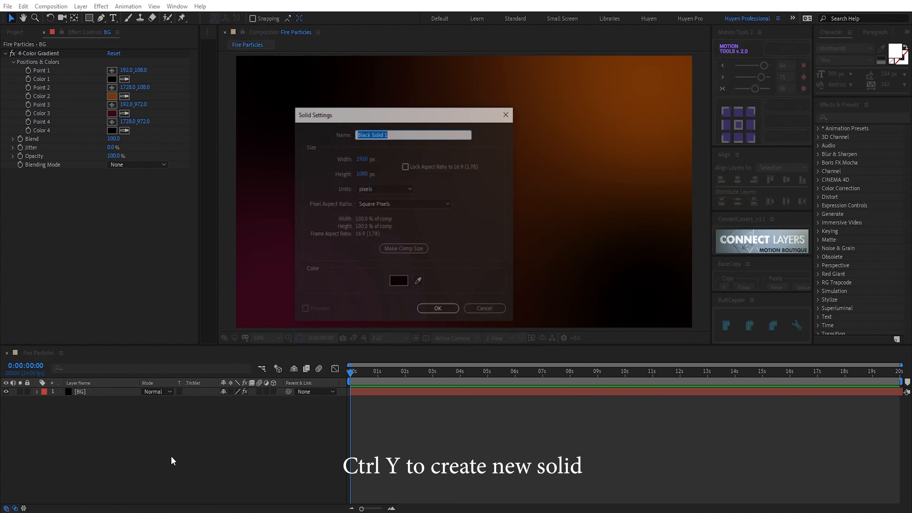
text(Fractal Noise)
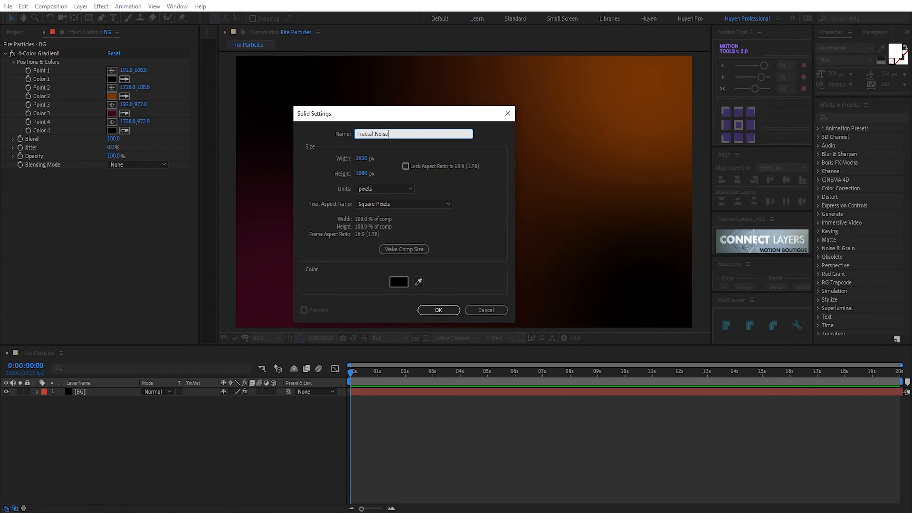
key(Return)
key(ctrl+space)
text(fra)
key(Down)
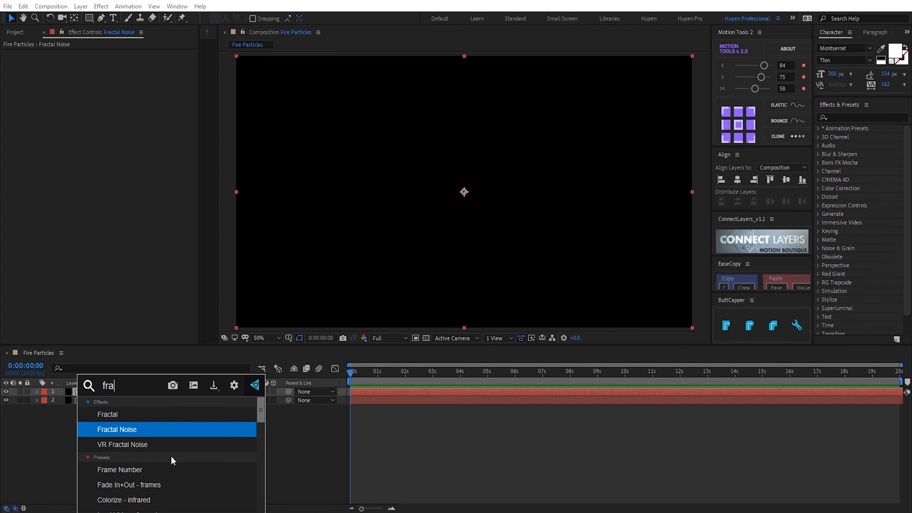
key(Return)
Step: Set the effect's fractal type to Dynamic Progressive and noise type to Spline, and invert the noise
click(161, 62)
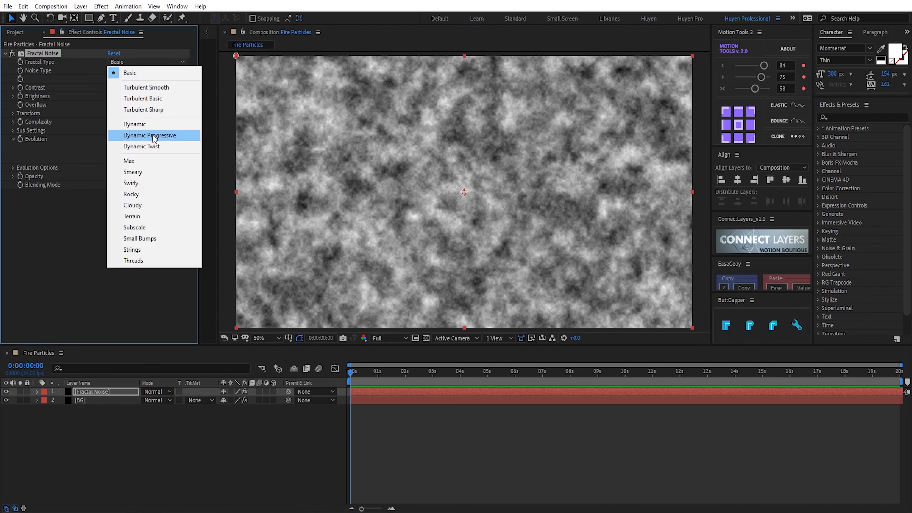
click(157, 137)
click(124, 71)
click(141, 115)
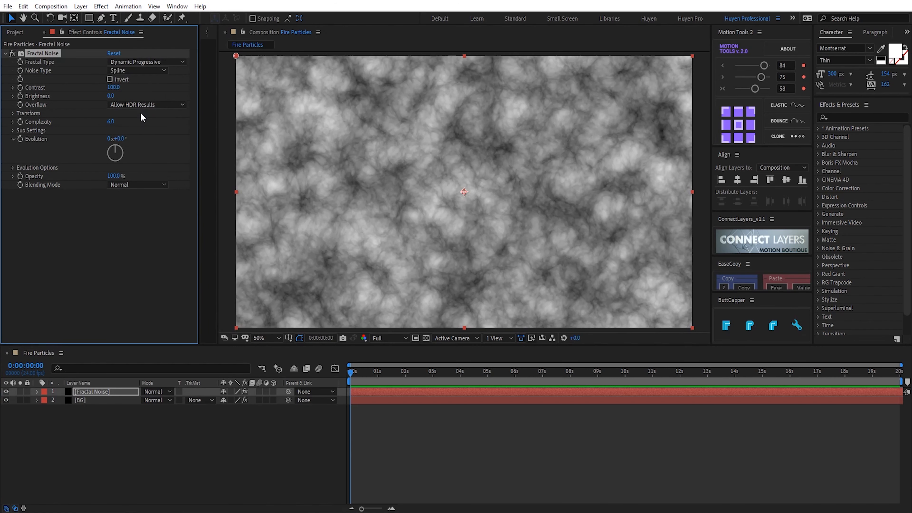
click(110, 79)
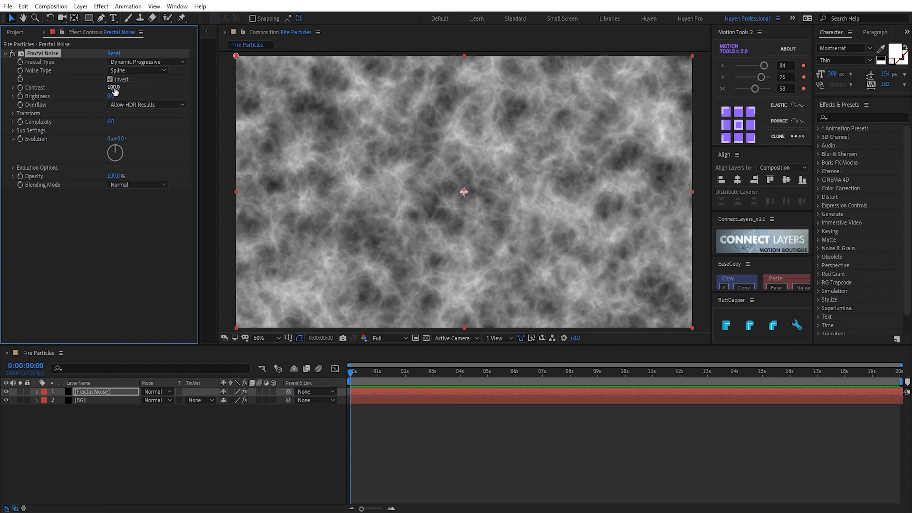
Step: Set the Fractal Noise contrast to 132 and brightness to -14
mouse_move(118, 90)
mouse_down()
mouse_move(129, 91)
mouse_move(105, 97)
mouse_up()
click(123, 97)
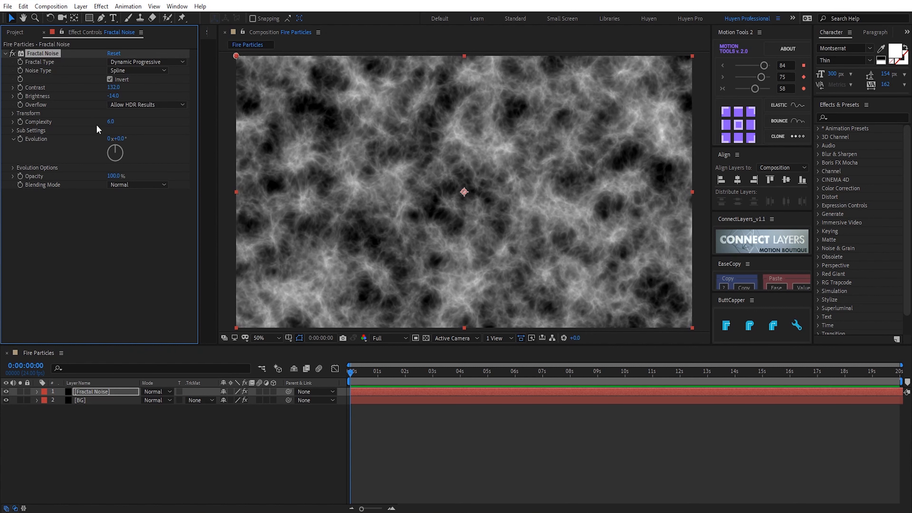
Step: Set the noise's transform scale to 150 and its sub rotation to 7°
click(12, 113)
click(115, 138)
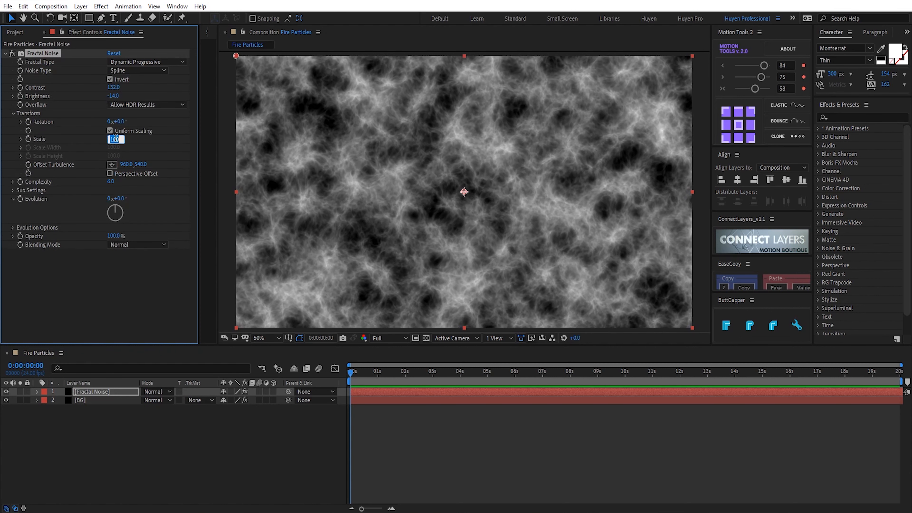
text(150)
key(Return)
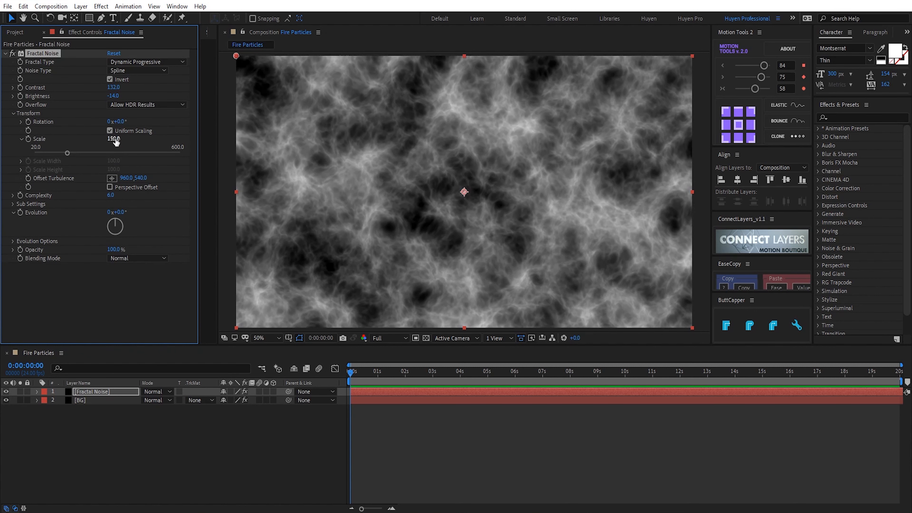
click(13, 204)
drag(123, 232, 129, 235)
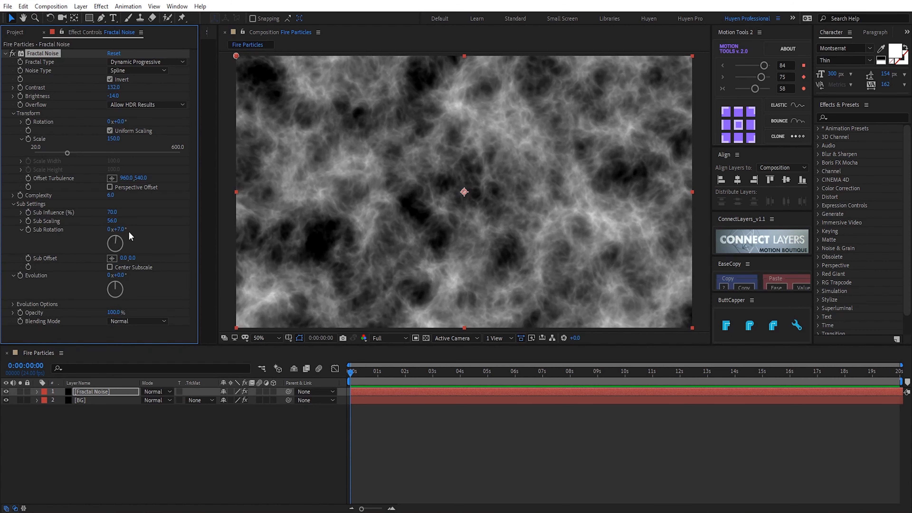
Step: Add the expression time*100 to the Fractal Noise evolution
alt+click(20, 276)
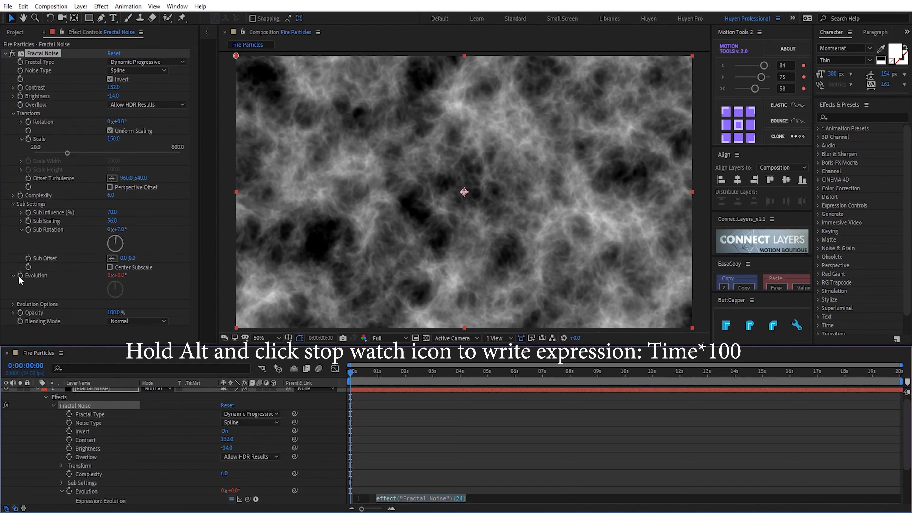
text(time*100)
key(KP_Enter)
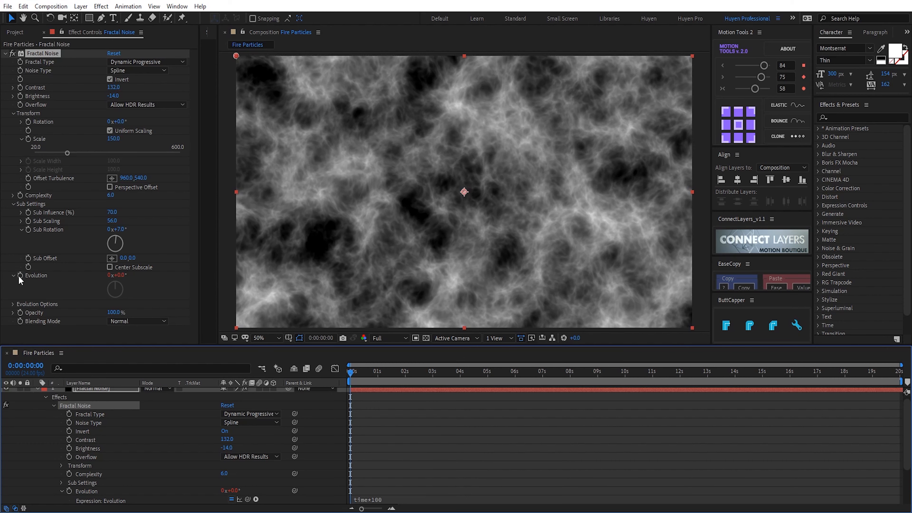
mouse_move(347, 374)
mouse_down()
mouse_move(362, 378)
mouse_move(346, 376)
mouse_up()
Step: Set the Fractal Noise layer's blending mode to Classic Color Dodge and check the animation up to 0:00:01:13
scroll(31, 409, up, 1)
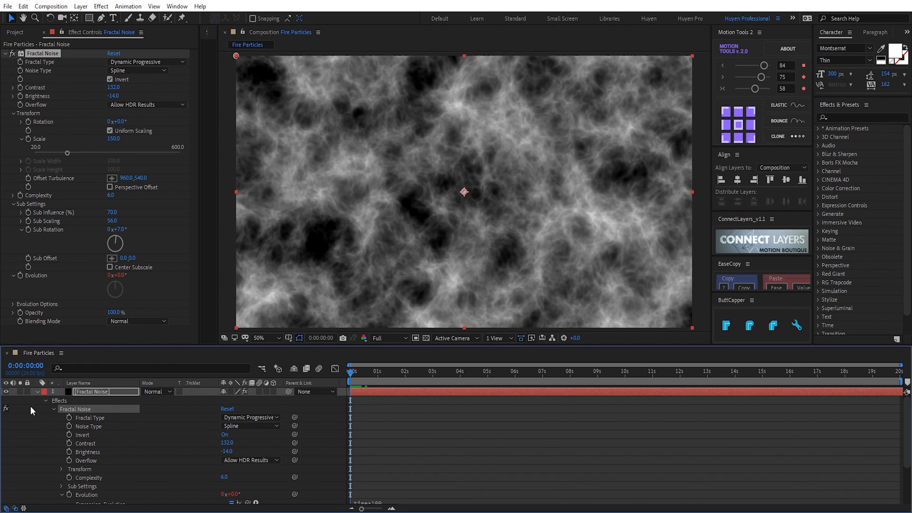
click(37, 391)
click(166, 393)
click(205, 211)
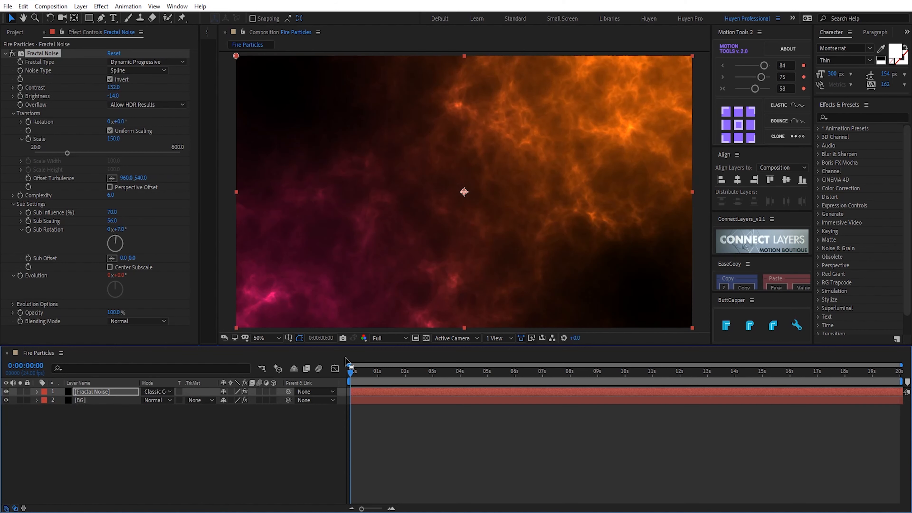
drag(344, 374, 392, 374)
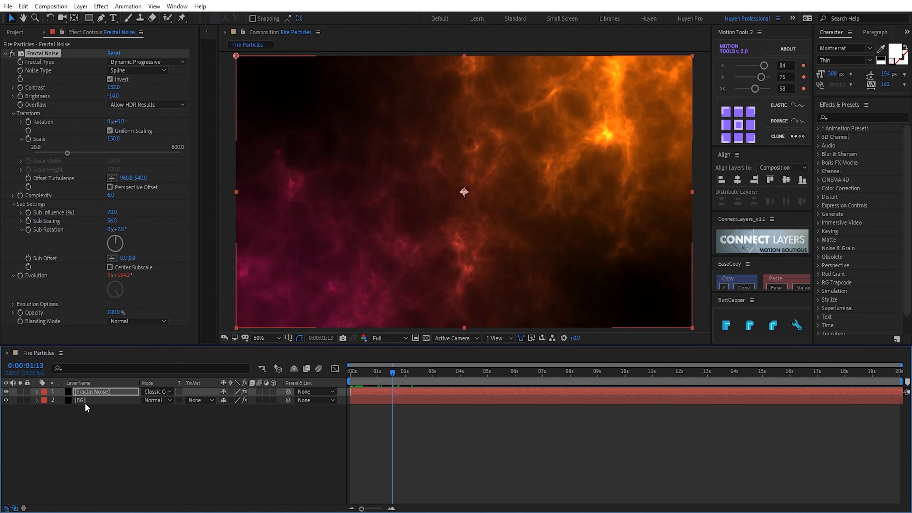
Step: Set the Fractal Noise contrast to 96 and brightness to -16, and preview the animation from the start
click(88, 391)
drag(112, 90, 102, 91)
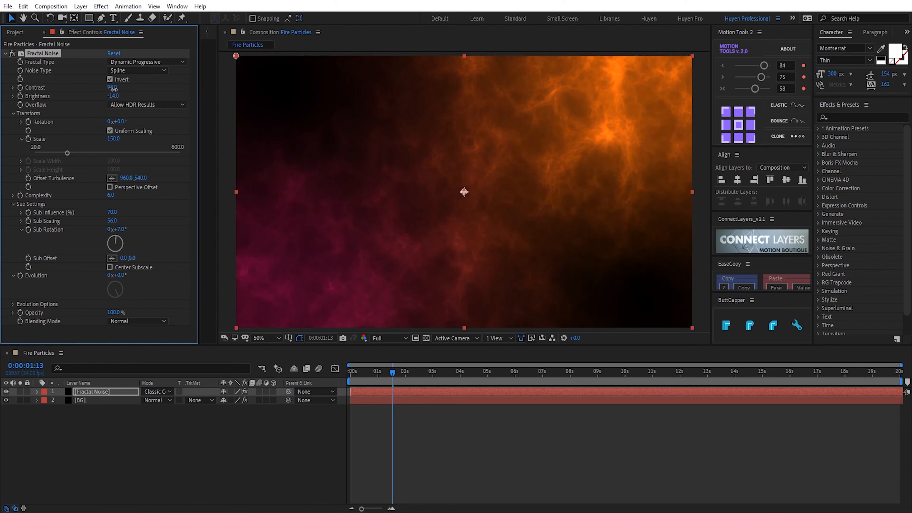
mouse_move(113, 89)
mouse_down()
mouse_move(119, 99)
mouse_move(112, 94)
mouse_up()
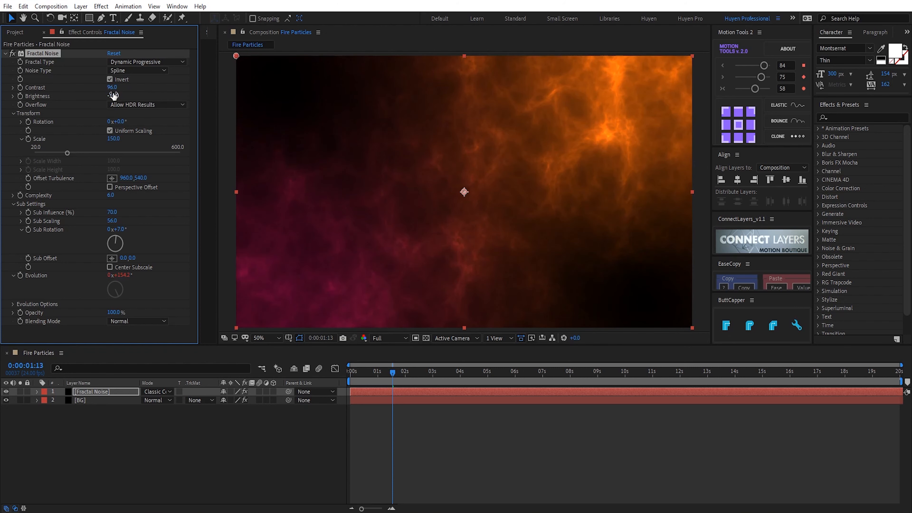
click(371, 381)
key(Home)
key(space)
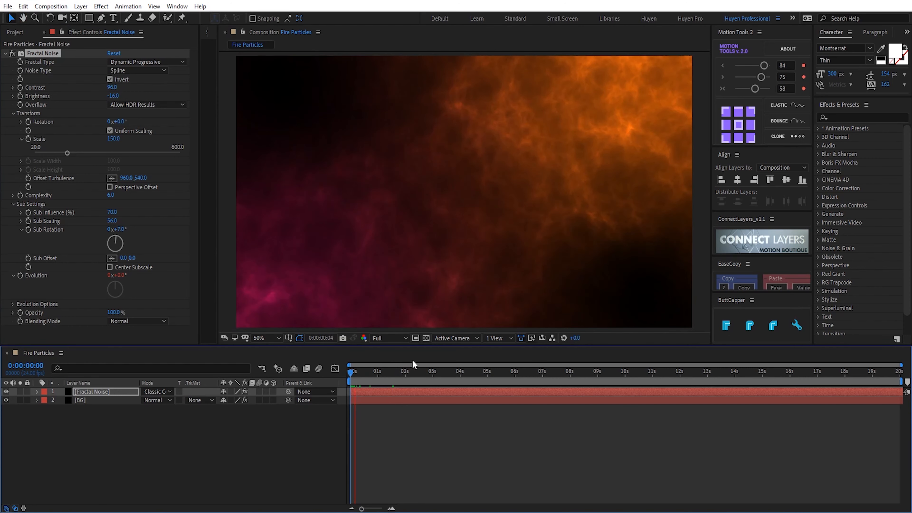
drag(357, 375, 374, 377)
Step: Set the Fractal Noise brightness to -10 and contrast to 127, and preview the animation
click(113, 96)
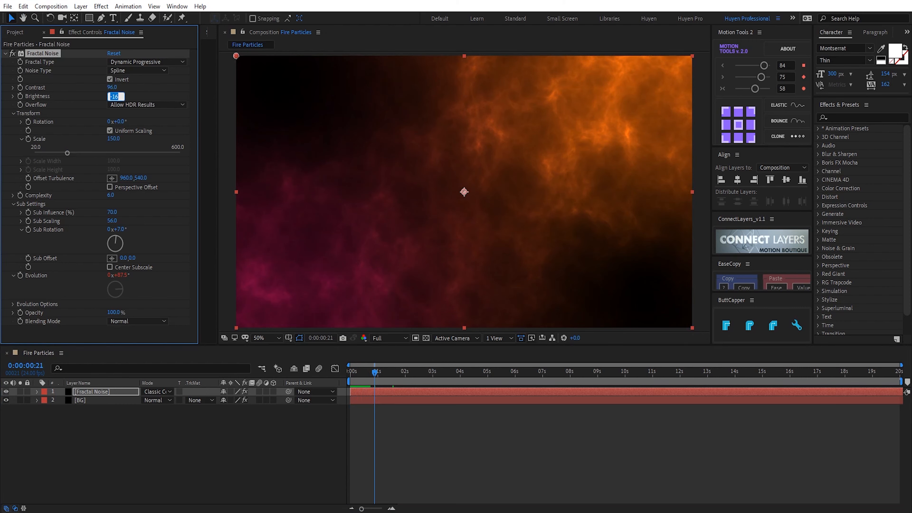
text(-10)
key(Return)
drag(110, 87, 115, 87)
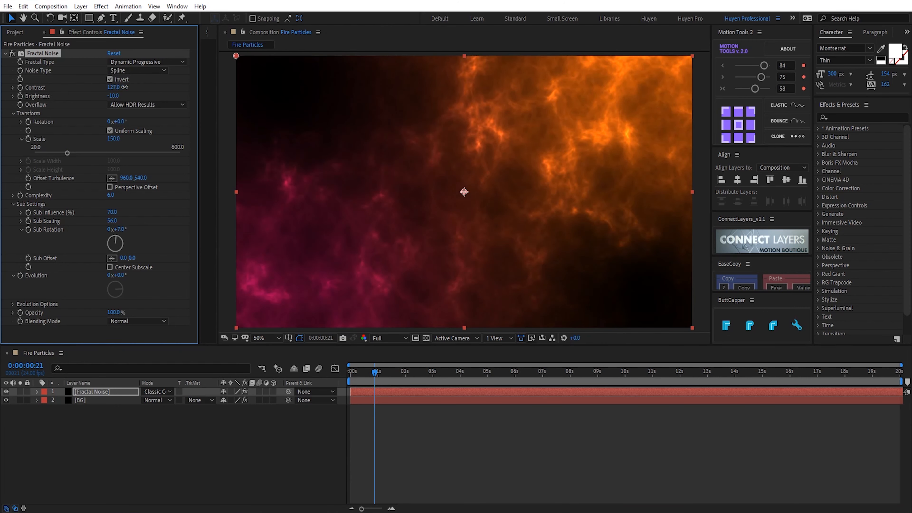
key(space)
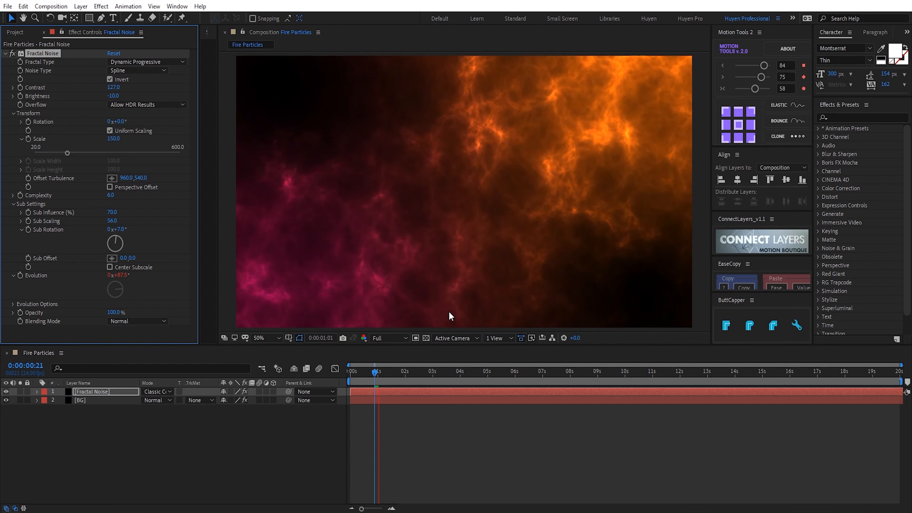
drag(361, 373, 366, 373)
key(space)
Step: Create a new black solid named Fire Particles at the full composition size
click(237, 431)
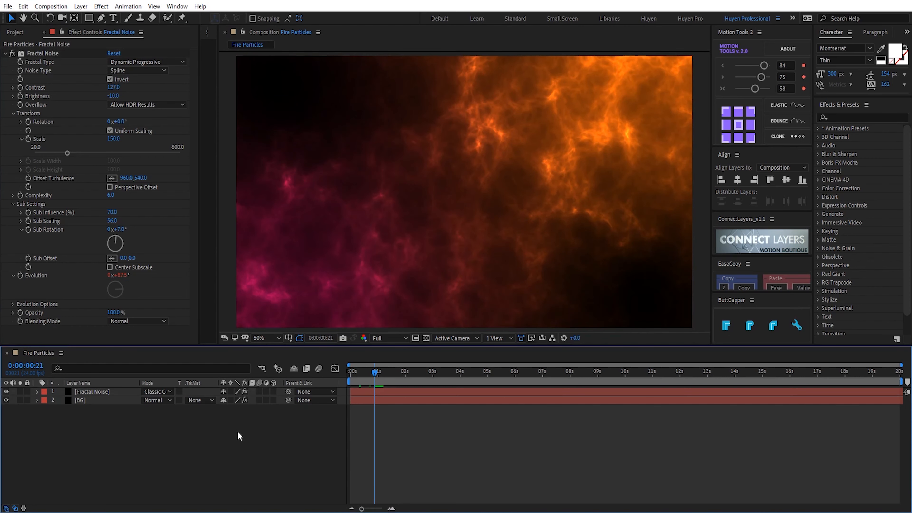
key(ctrl+y)
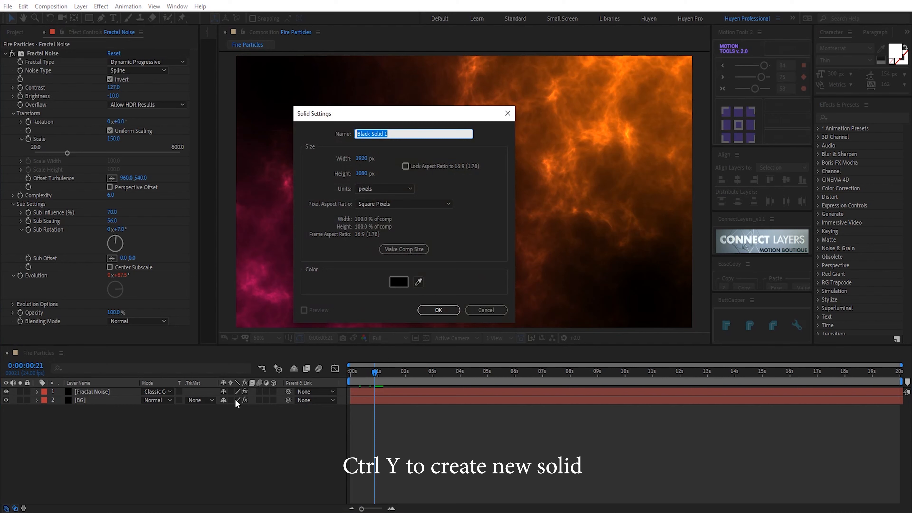
text(F)
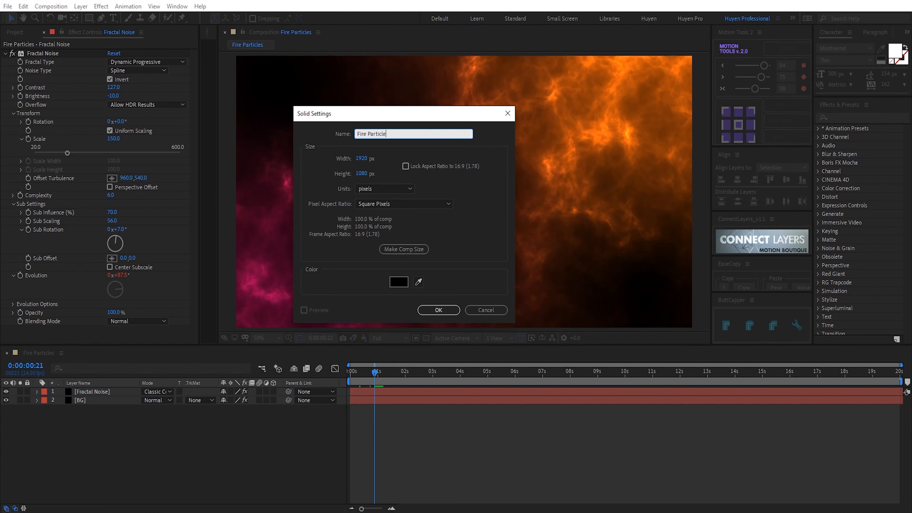
text(ire Particles)
click(439, 310)
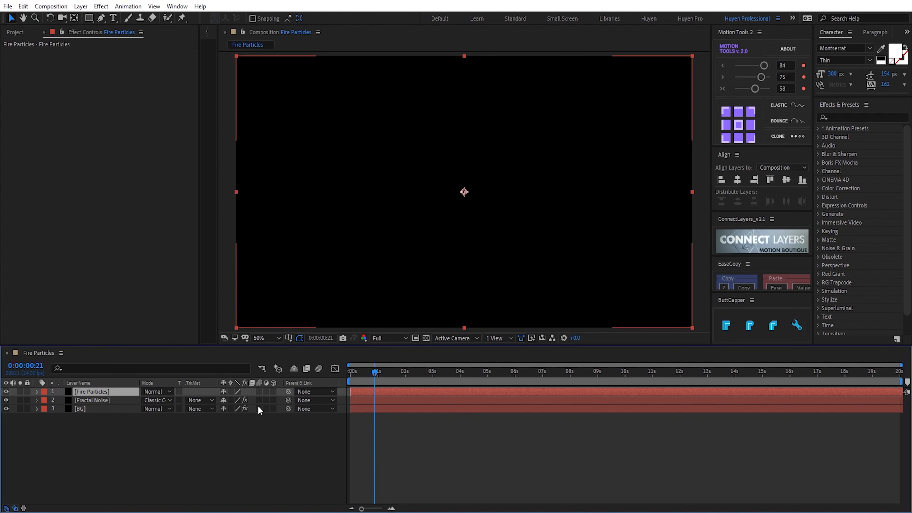
Step: Apply the RG Trapcode Particular effect to the Fire Particles layer and expand its Emitter (Master) settings
click(101, 6)
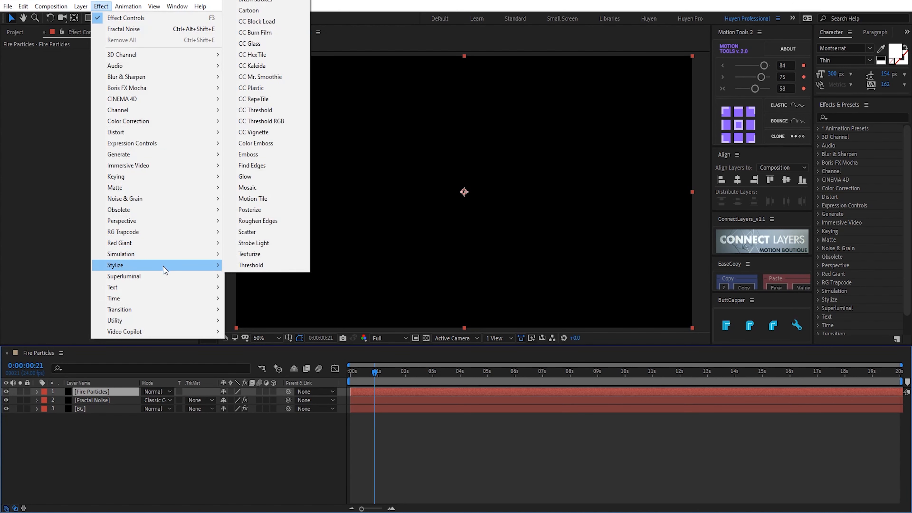
mouse_move(162, 247)
mouse_move(193, 234)
click(237, 298)
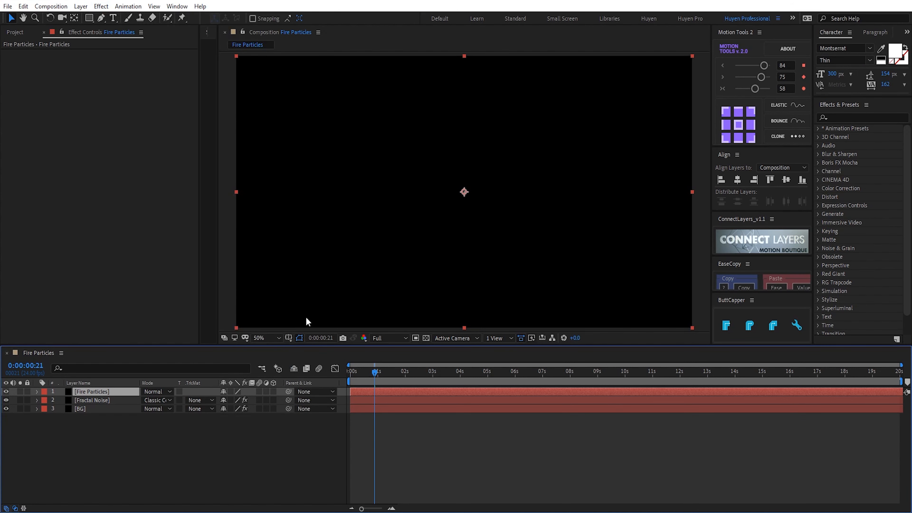
click(14, 118)
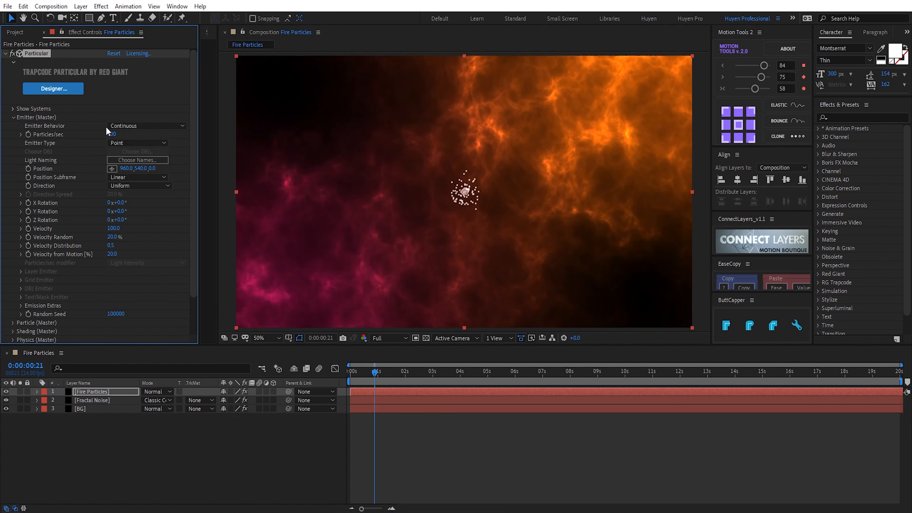
Step: Move the particle emitter just outside the frame's lower-left corner, at about -17, 1088, and check the particles at 0:00:07:14
drag(126, 168, 28, 172)
drag(416, 195, 232, 333)
drag(355, 385, 559, 374)
Step: Set the emitter to 180 particles per second with a velocity of 150, and check the result at 0:00:08:22
click(112, 134)
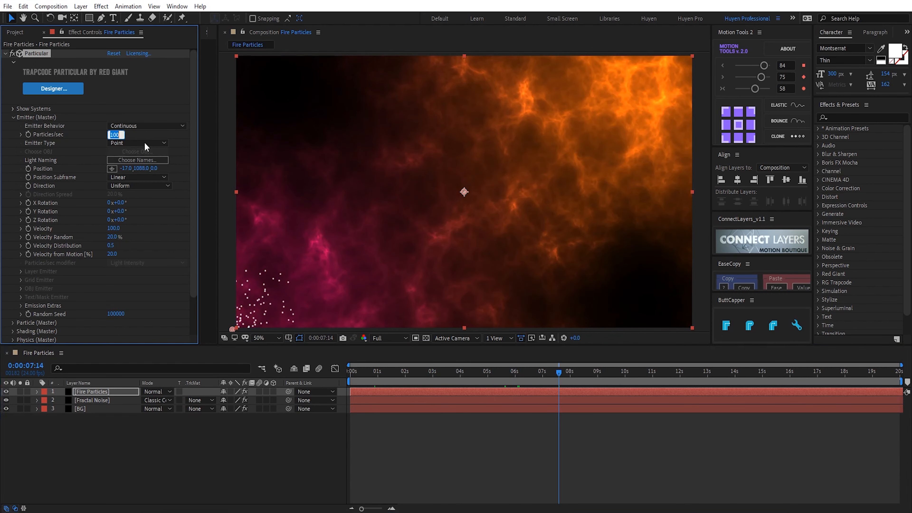
text(180)
key(Tab)
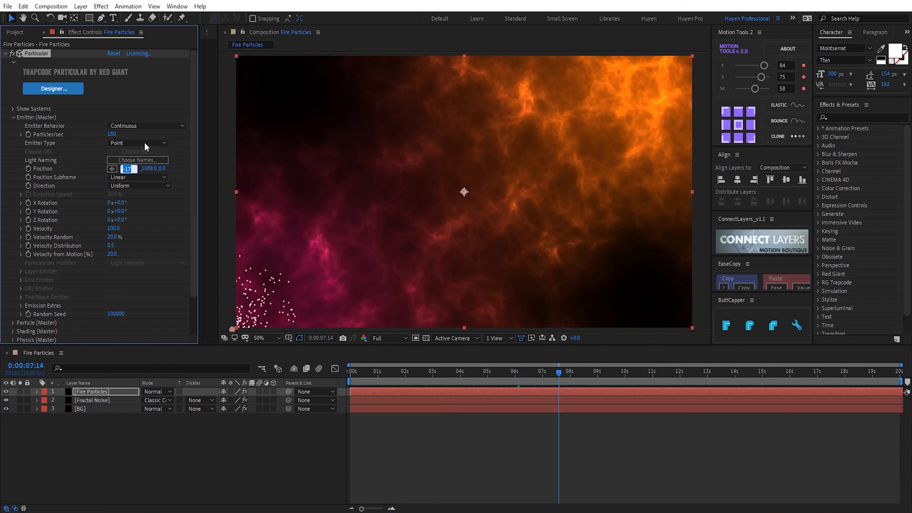
click(114, 228)
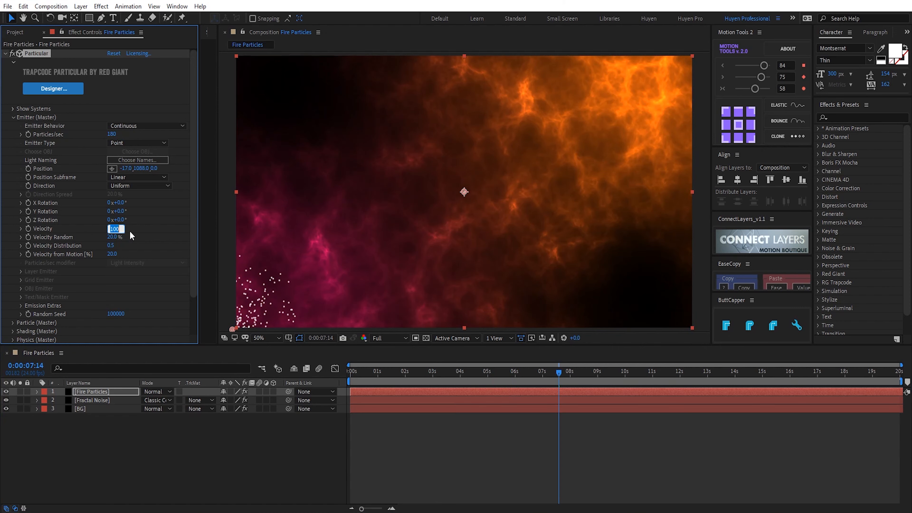
text(150)
key(Tab)
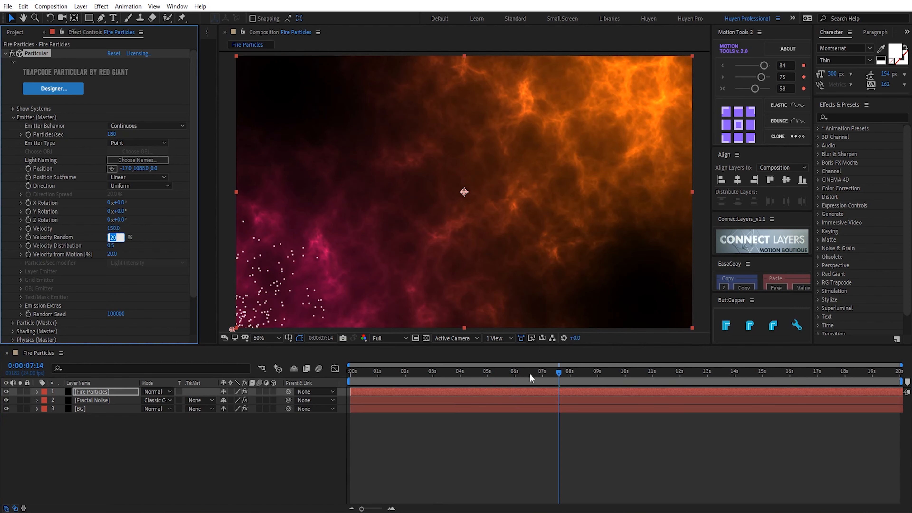
click(595, 377)
Step: In the Particle (Master) settings, set Life to 6 seconds and Life Random to 100%
scroll(50, 262, down, 2)
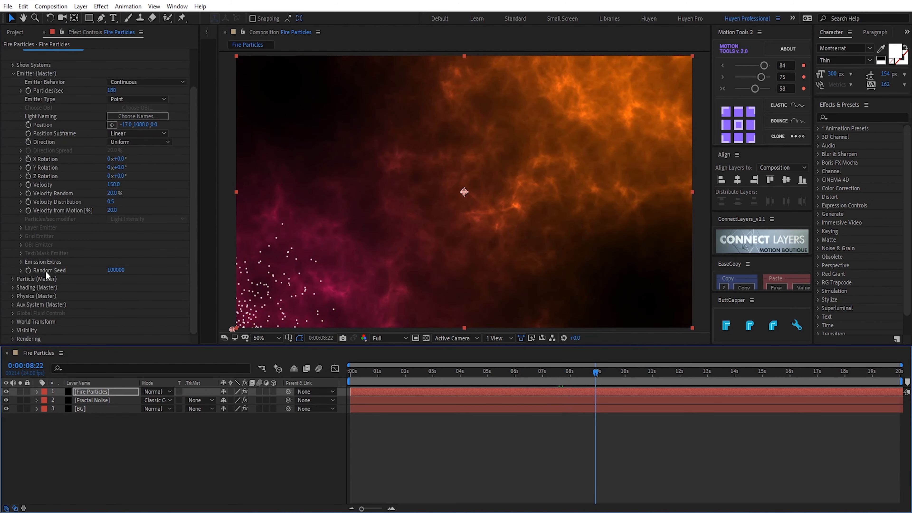
click(12, 279)
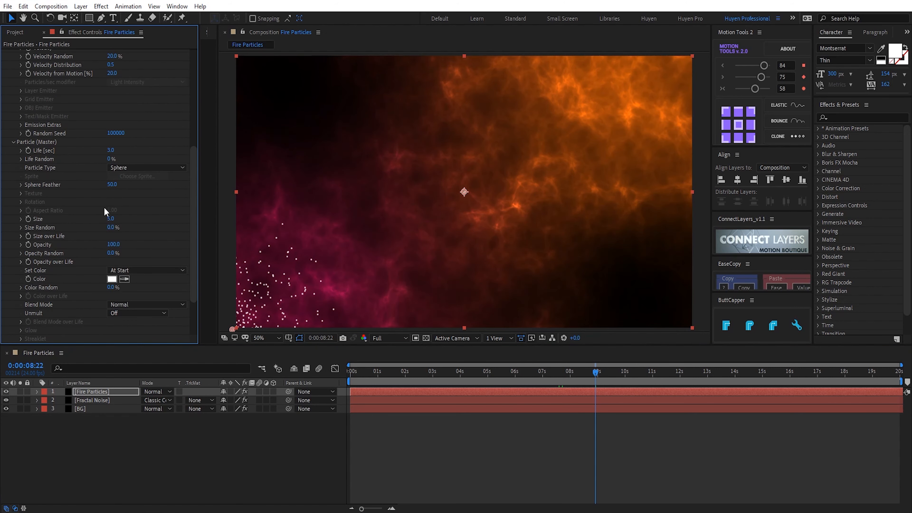
click(111, 150)
key(Tab)
key(Return)
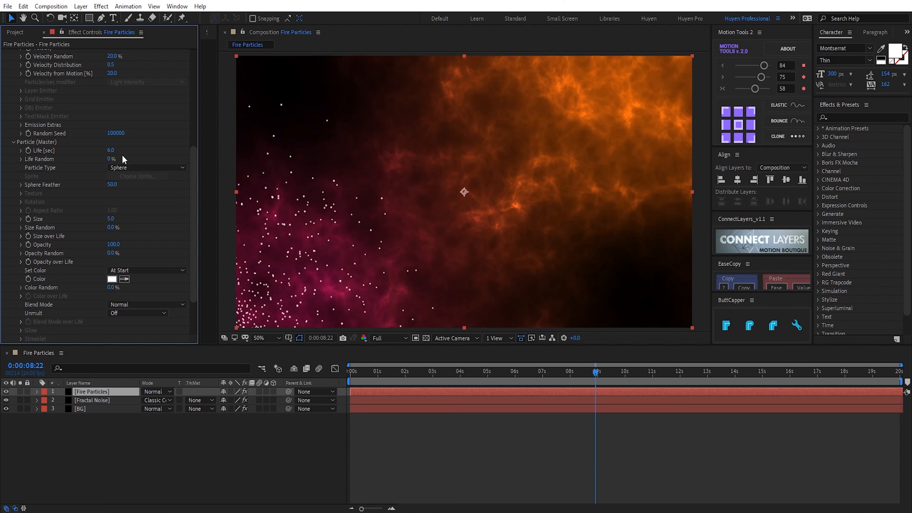
drag(108, 159, 196, 159)
Step: Set the particle Size to 1, with Size Random and Opacity Random at 100%
text(1)
key(Return)
drag(112, 229, 288, 223)
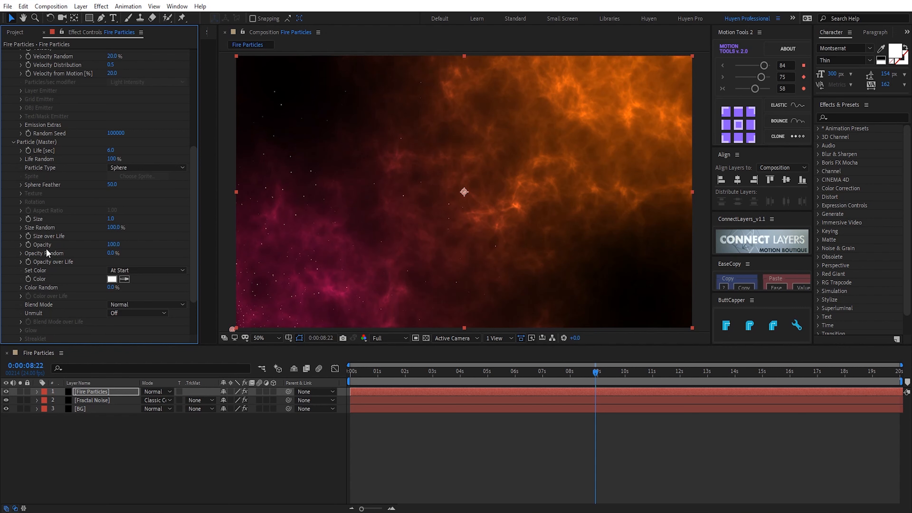
Step: Apply the trapezoid curve preset to Size over Life so particles grow in and shrink out
click(21, 227)
click(21, 249)
click(156, 259)
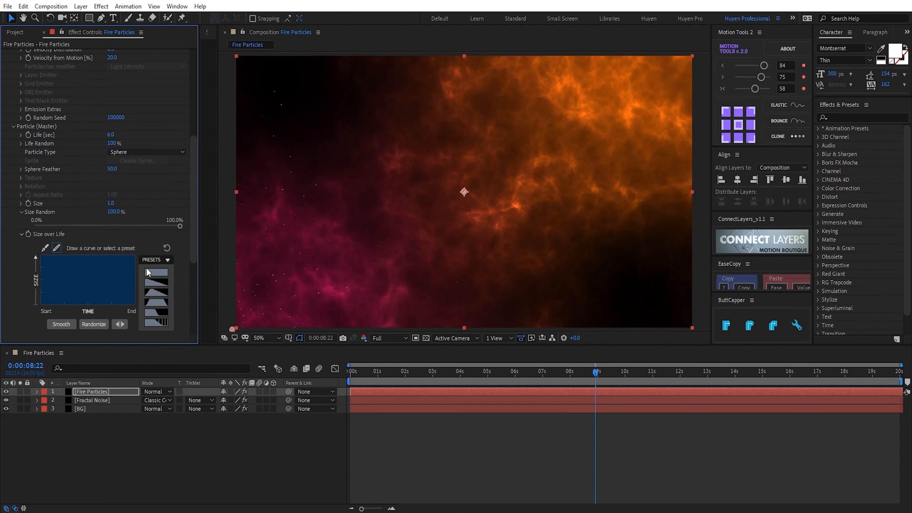
click(159, 304)
click(21, 234)
click(21, 212)
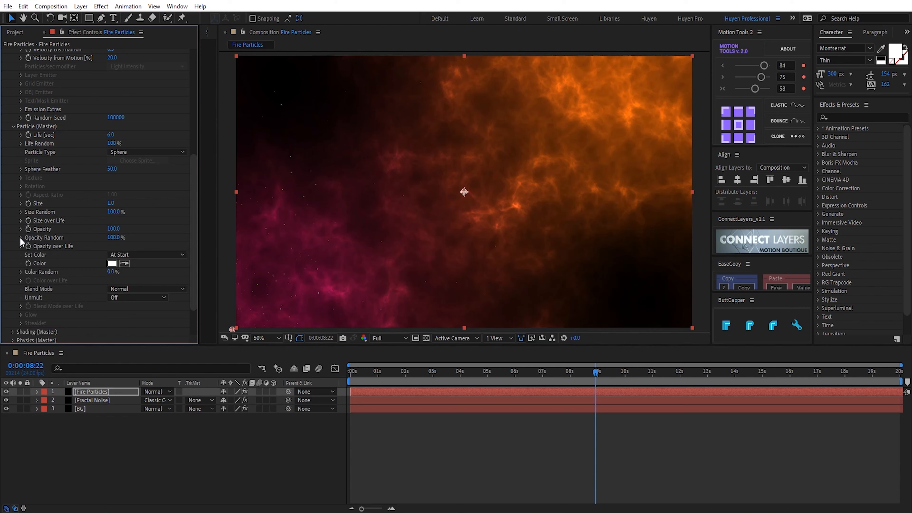
Step: Apply the trapezoid curve preset to Opacity over Life so particles fade in and out
click(22, 247)
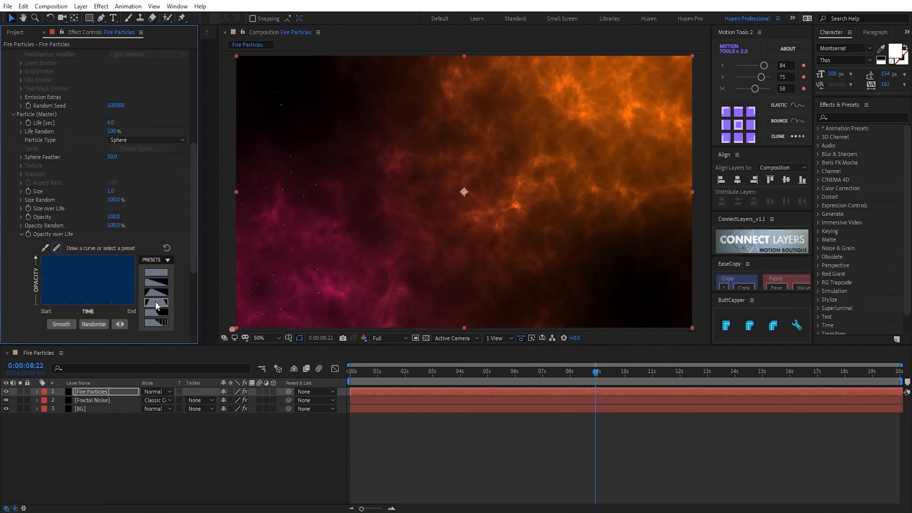
click(156, 301)
click(21, 234)
Step: Set the particle color to dark orange, 6B2F03
click(112, 251)
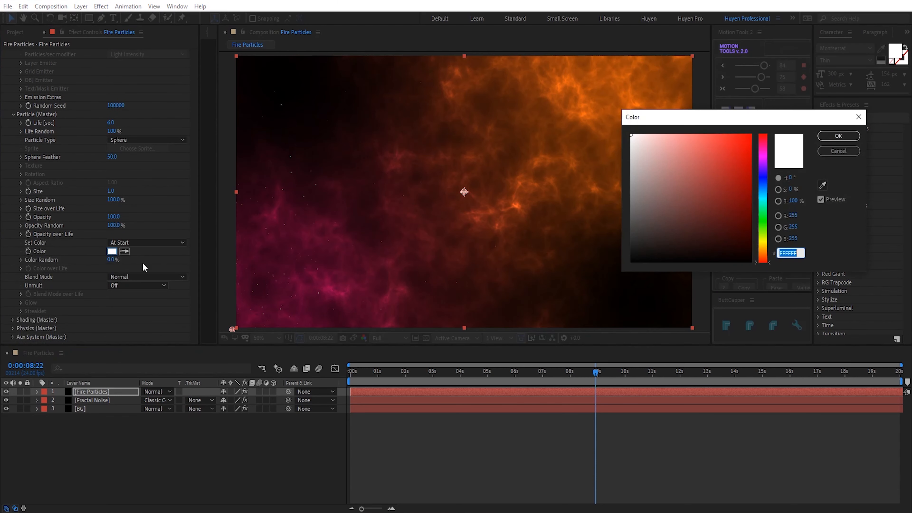
click(763, 254)
click(749, 209)
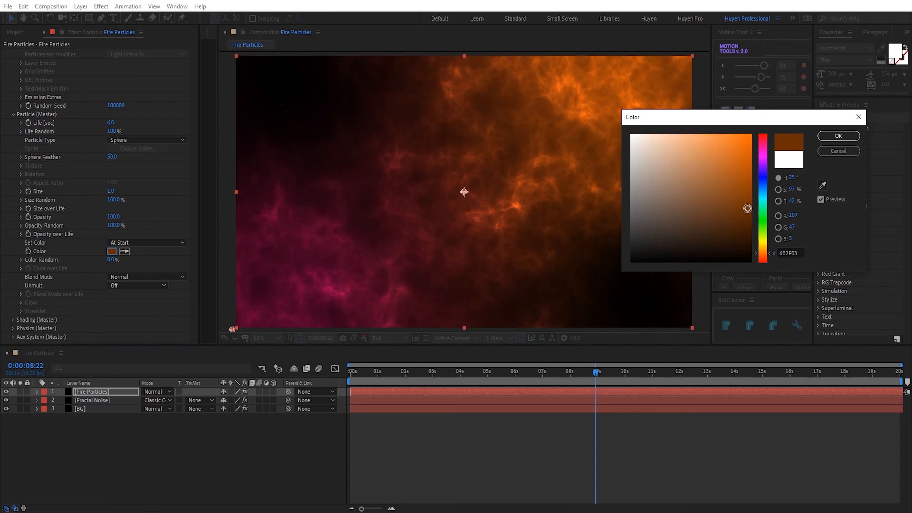
click(838, 136)
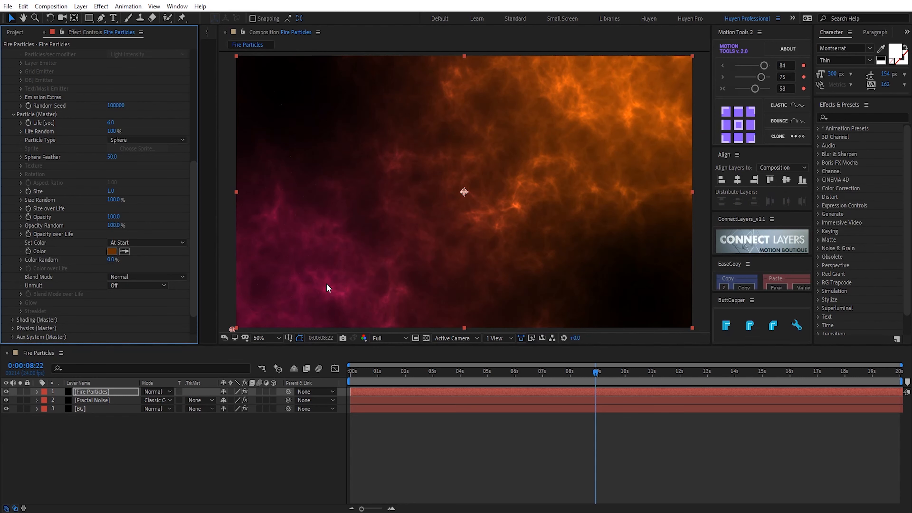
Step: Set the particle Blend Mode to Add and view the lower-left part of the composition at 100%
click(138, 276)
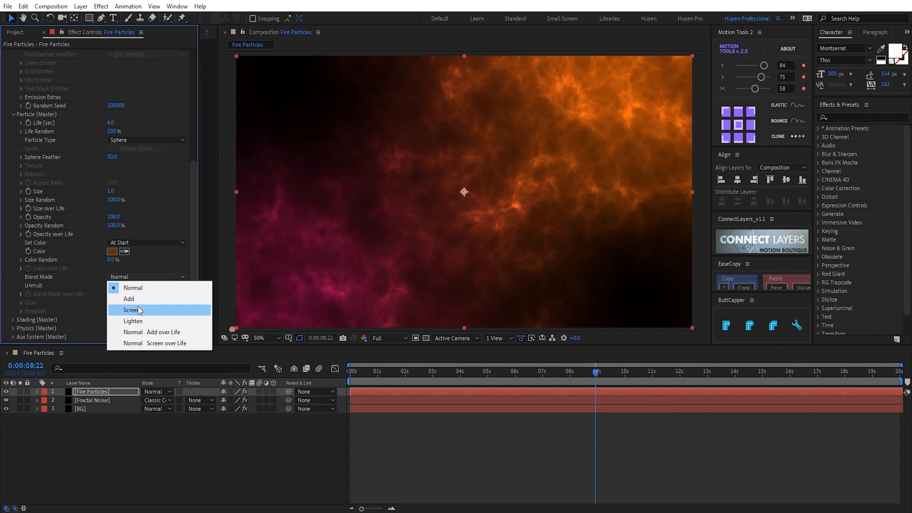
click(136, 297)
key(slash)
key(space)
drag(253, 298, 509, 147)
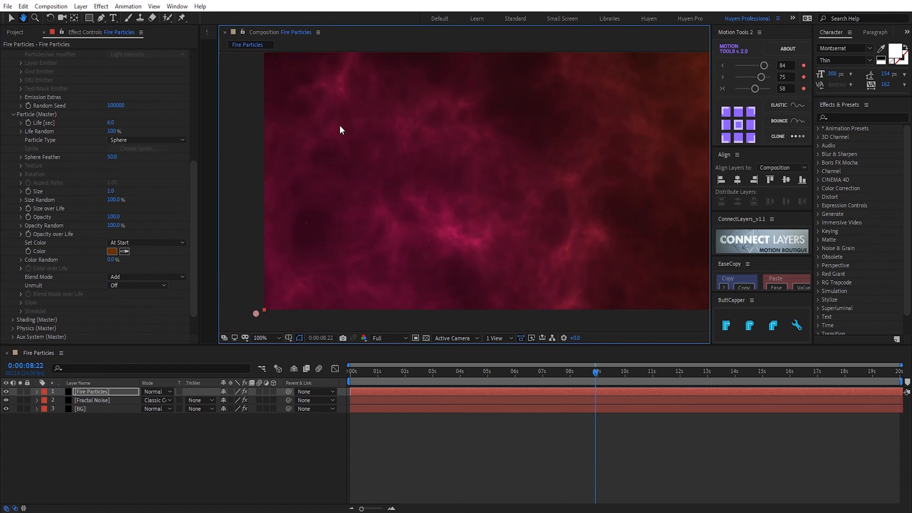
Step: Set the Physics Time Factor to 2 in Physics (Master) and the particle Opacity to 200
click(13, 328)
scroll(124, 297, down, 1)
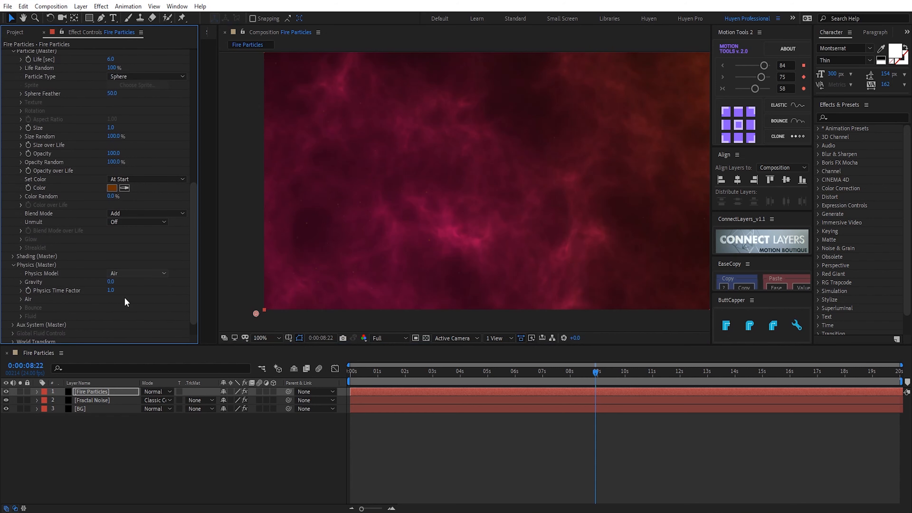
click(111, 290)
text(2)
key(Return)
Step: Set Affect Size to 20 in the Turbulence Field of the Air physics settings
click(21, 299)
scroll(54, 312, down, 2)
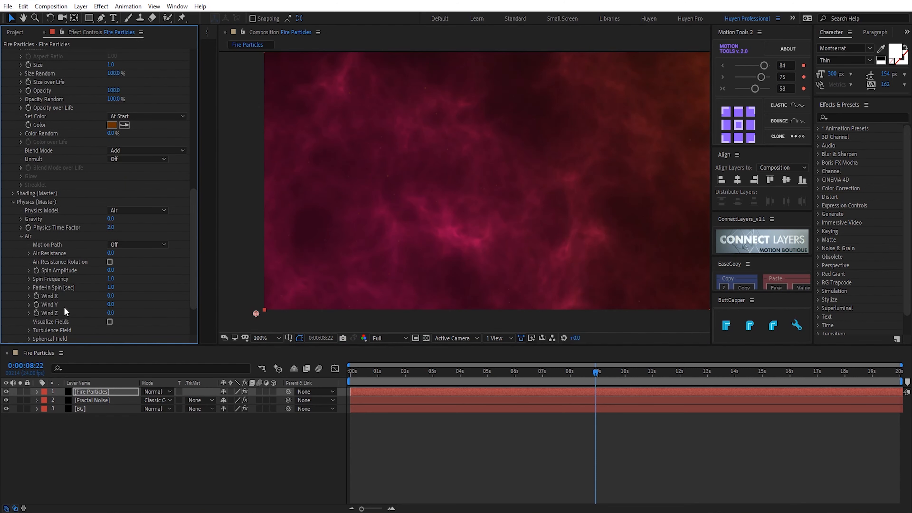
scroll(108, 312, down, 1)
click(29, 308)
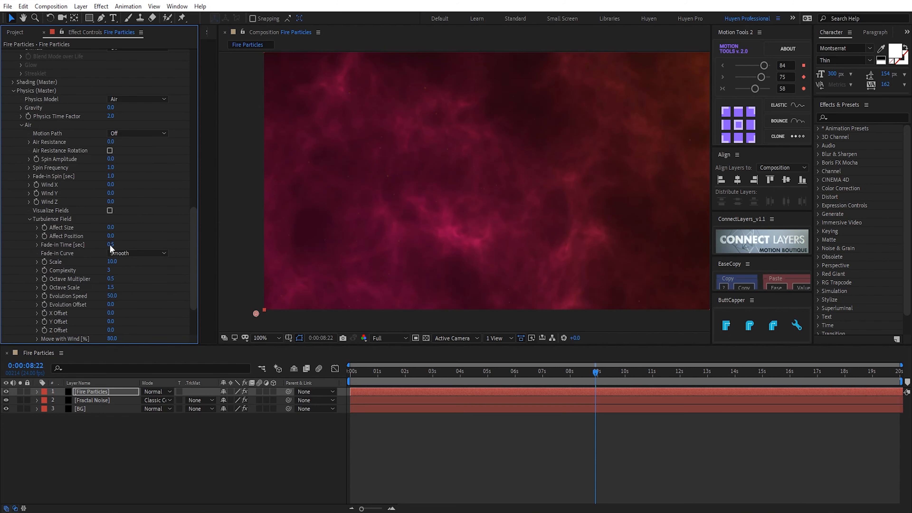
drag(112, 232, 125, 229)
click(112, 227)
key(Return)
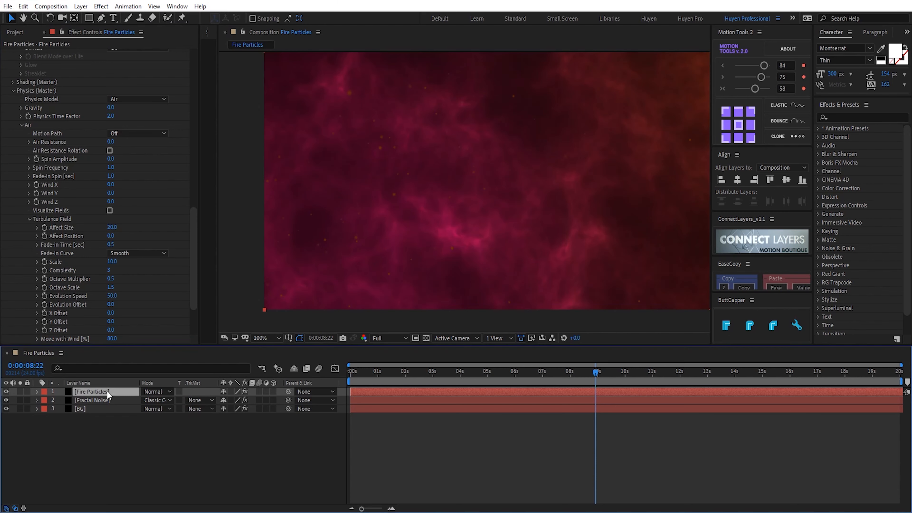
Step: Add a Glow effect to the Fire Particles layer with Glow Threshold 32.5% and Glow Radius 1
key(ctrl+space)
text(glo)
key(Return)
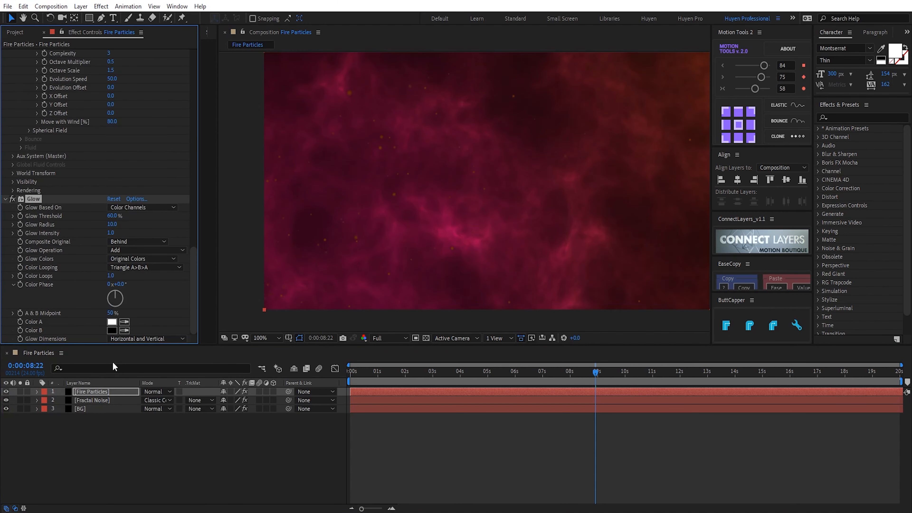
mouse_move(112, 215)
mouse_down()
mouse_move(94, 215)
mouse_move(101, 217)
mouse_up()
text(1)
key(Return)
Step: Duplicate the Glow effect, set the copy's threshold to about 13% and radius to 3, and check the particles at 0:00:02:13
click(34, 199)
key(ctrl+d)
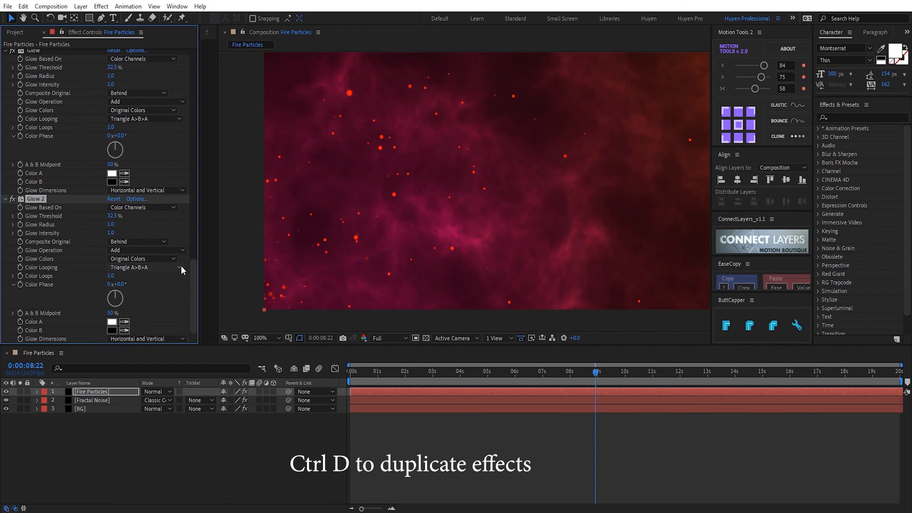
mouse_move(112, 218)
mouse_down()
mouse_move(86, 219)
mouse_move(111, 226)
mouse_up()
click(111, 226)
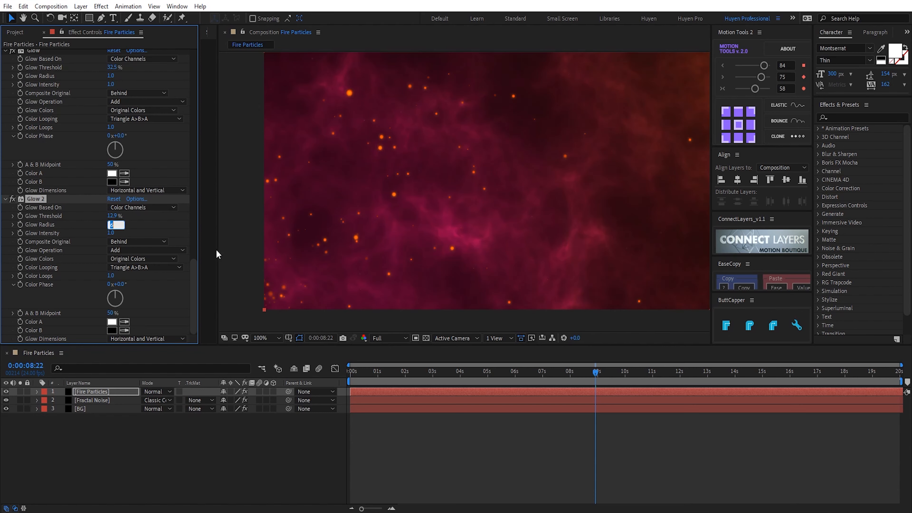
text(3)
key(Return)
drag(346, 374, 421, 374)
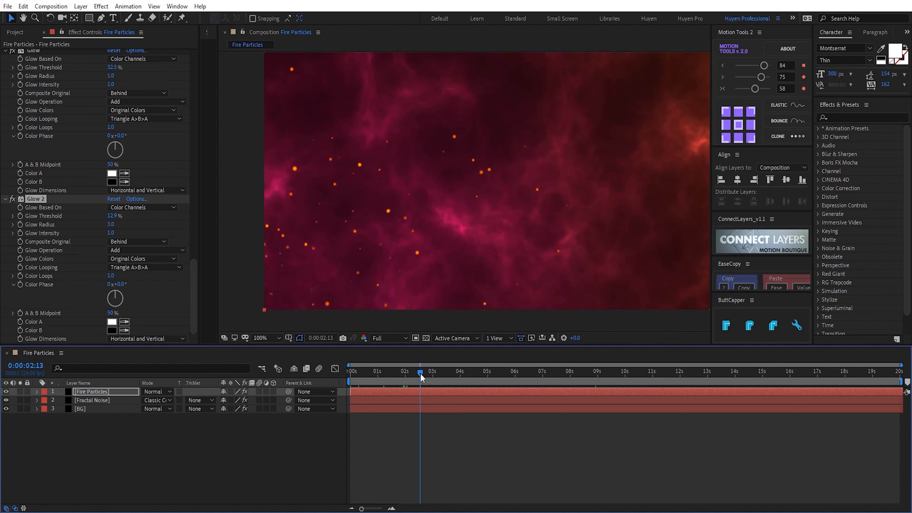
Step: Collapse both Glow effects and set the Turbulence Field's Affect Position to 800
click(5, 199)
click(6, 192)
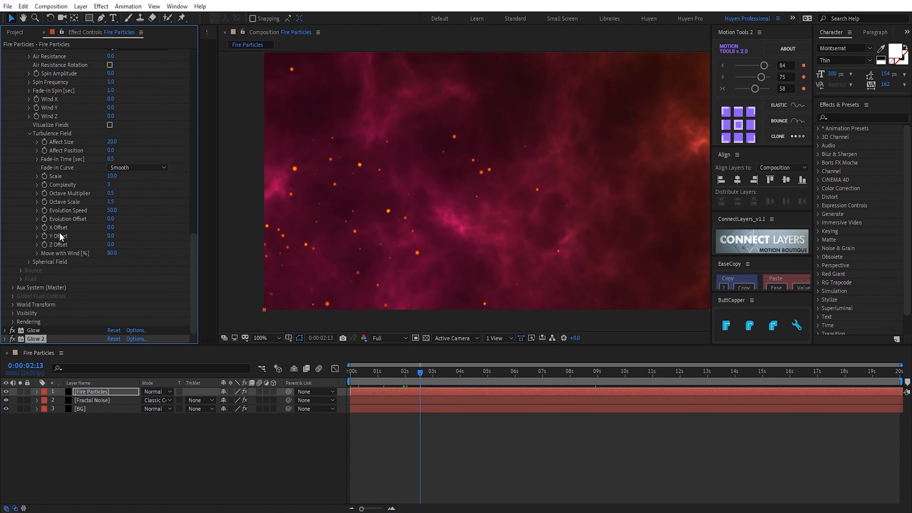
drag(110, 150, 292, 148)
click(112, 151)
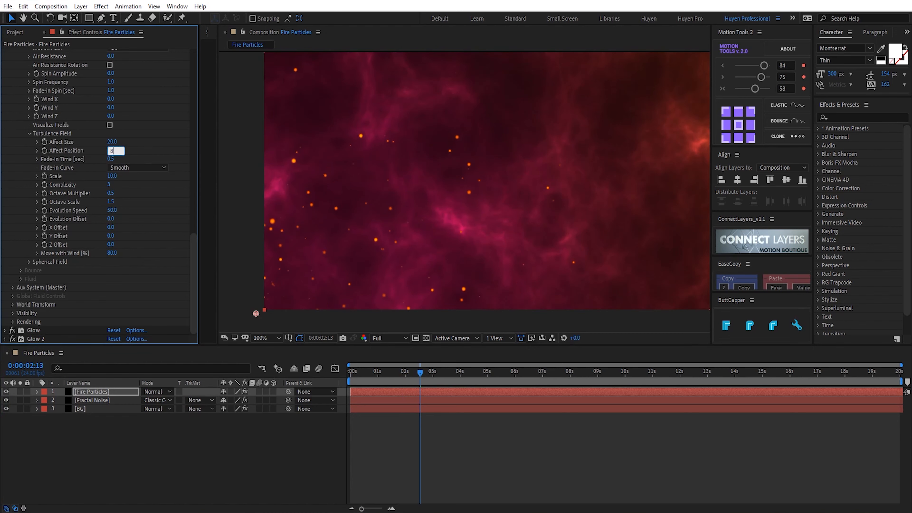
text(800)
key(Return)
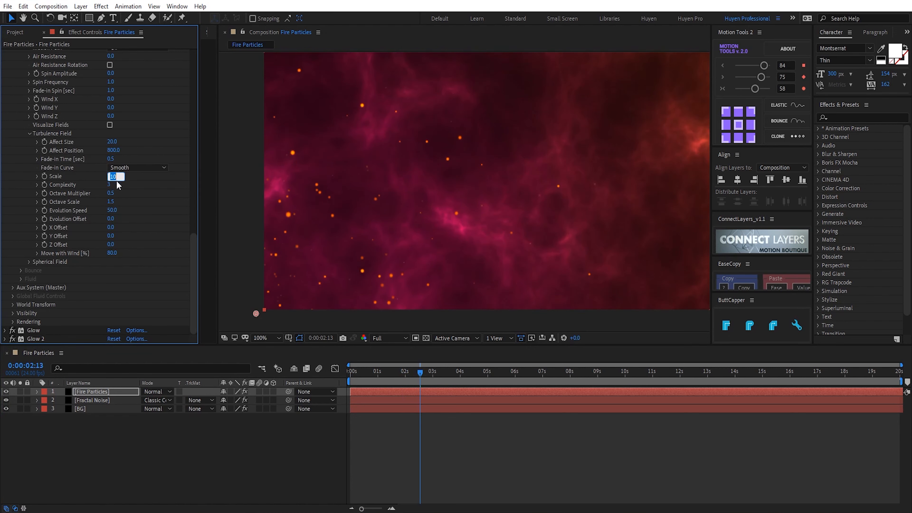
Step: Set the Turbulence Field's Scale to 3 and return the playhead to the start of the composition
text(3)
key(Return)
drag(379, 374, 341, 377)
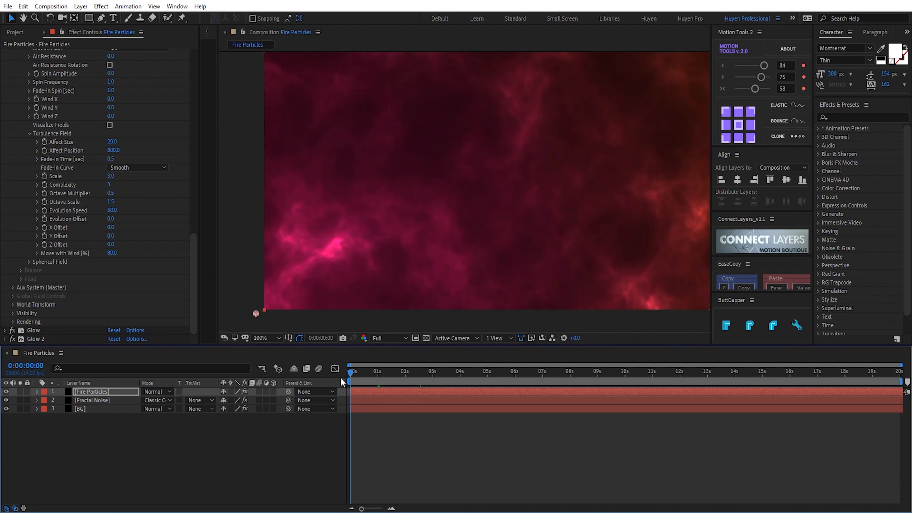
Step: Set the Fire Particles' Wind X to 180 and Wind Y to -90
click(110, 99)
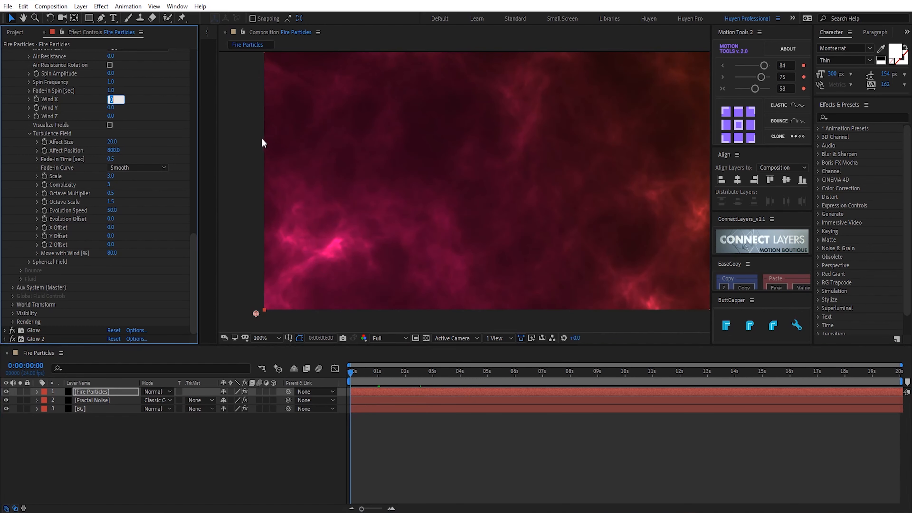
key(Tab)
drag(350, 372, 493, 373)
click(112, 107)
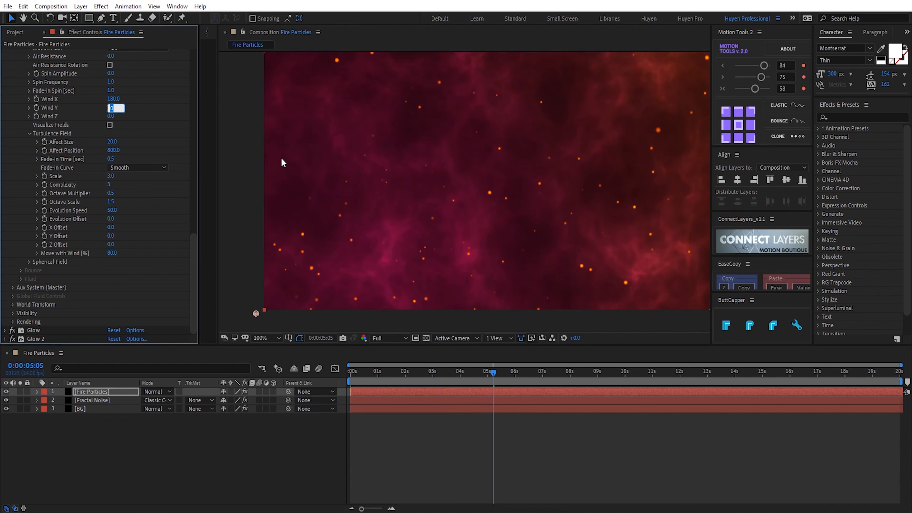
text(-90)
key(Return)
Step: Preview the wind-blown particles from the start of the composition and stop at 0:00:01:13
drag(364, 374, 339, 377)
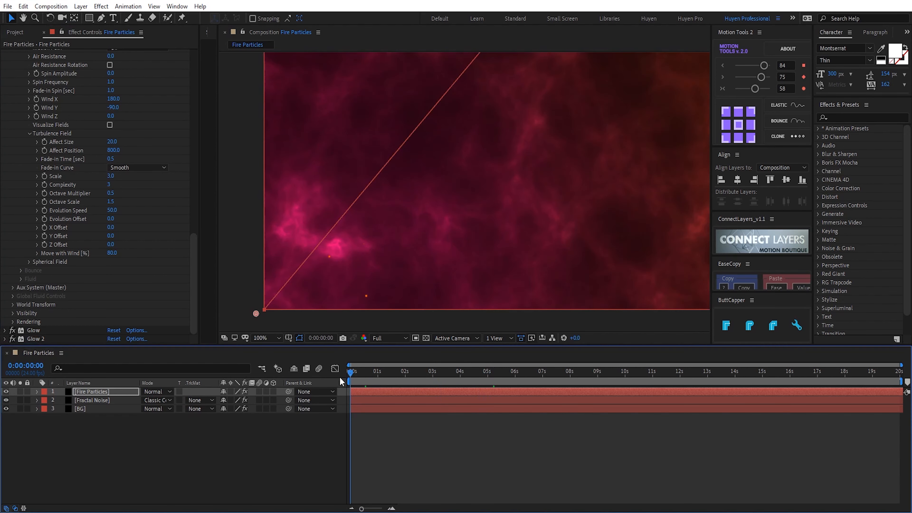
key(space)
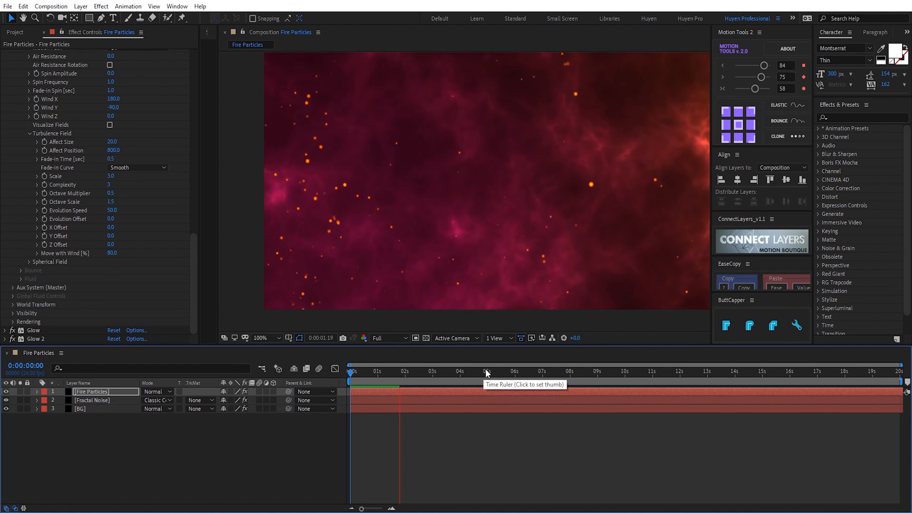
click(377, 374)
drag(378, 376, 392, 376)
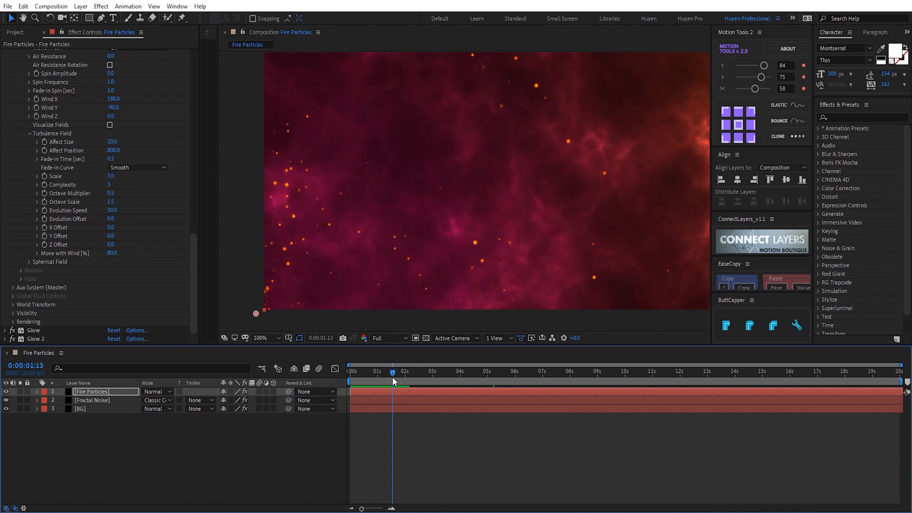
Step: Set the Fire Particles' Air Resistance to 1 and check the motion up to 0:00:03:17
scroll(126, 208, up, 3)
click(110, 101)
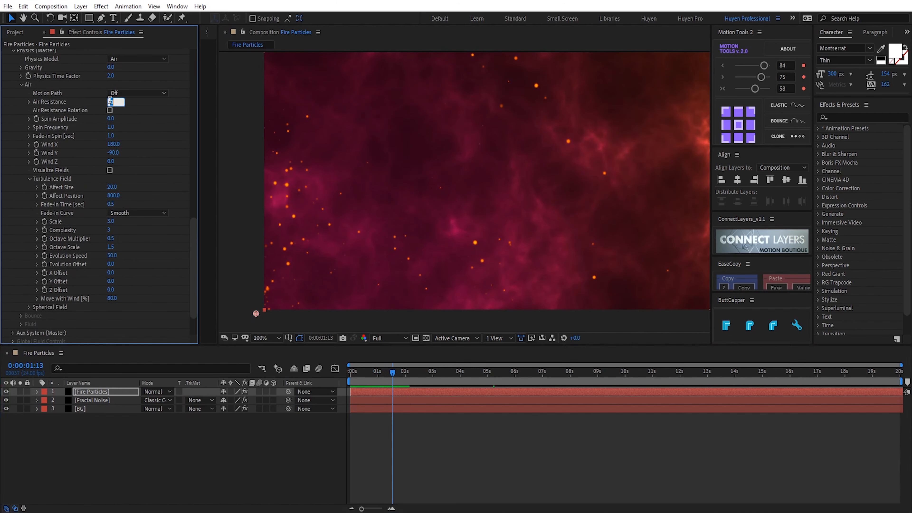
key(Return)
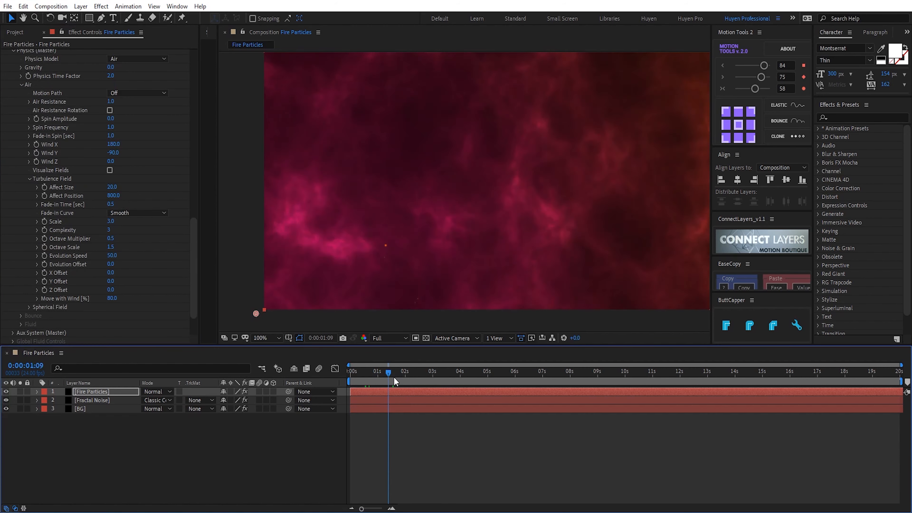
drag(393, 376, 452, 372)
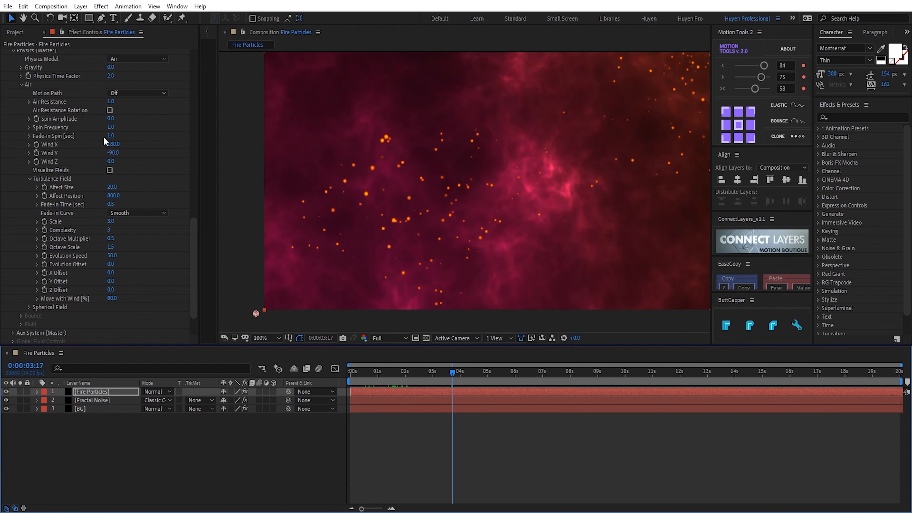
Step: Set the Fire Particles' Spin Amplitude to 42 and check the motion up to 0:00:02:18
drag(111, 121, 134, 120)
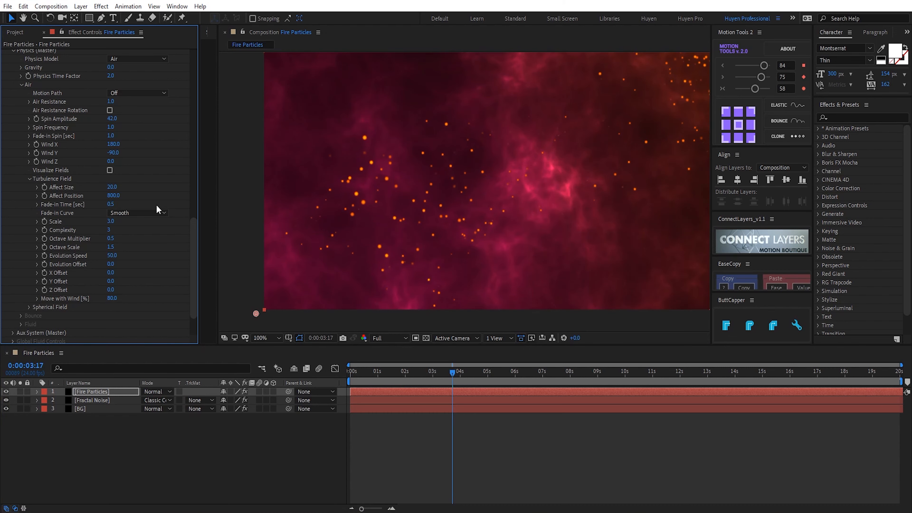
scroll(133, 286, up, 1)
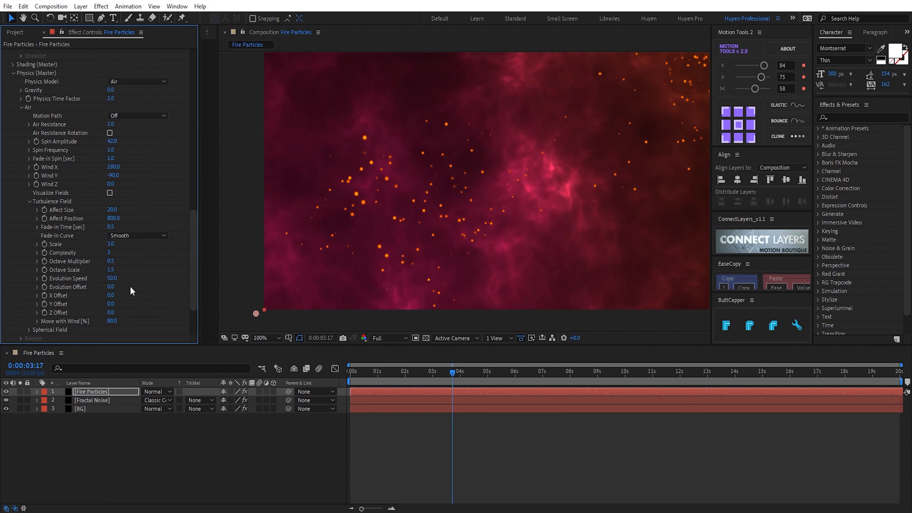
scroll(120, 290, up, 1)
scroll(97, 189, up, 1)
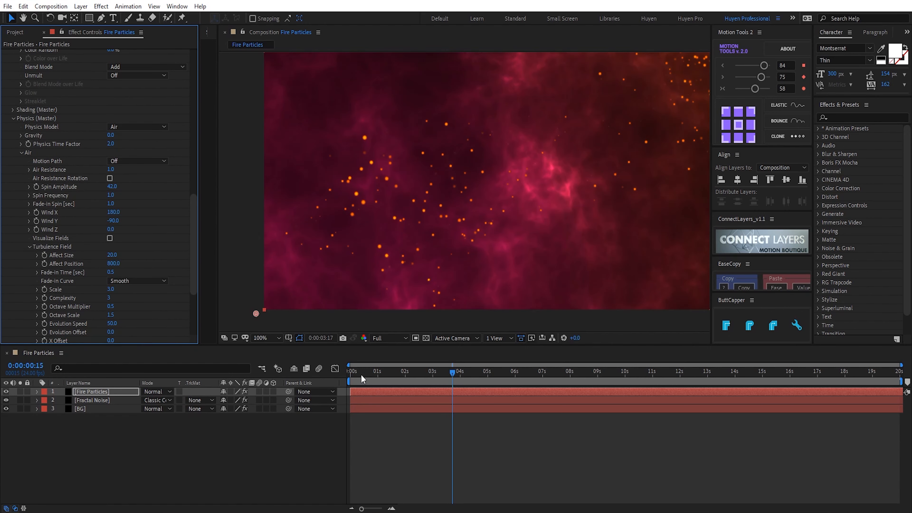
drag(360, 374, 426, 373)
Step: Collapse the Physics and Particle groups and set the first Glow's threshold to 31.4%
scroll(168, 294, down, 4)
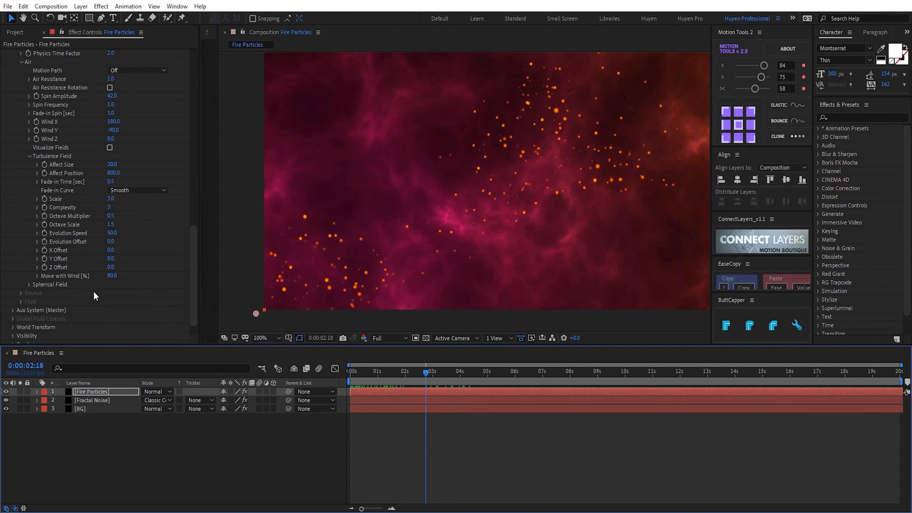
scroll(13, 179, up, 5)
click(14, 144)
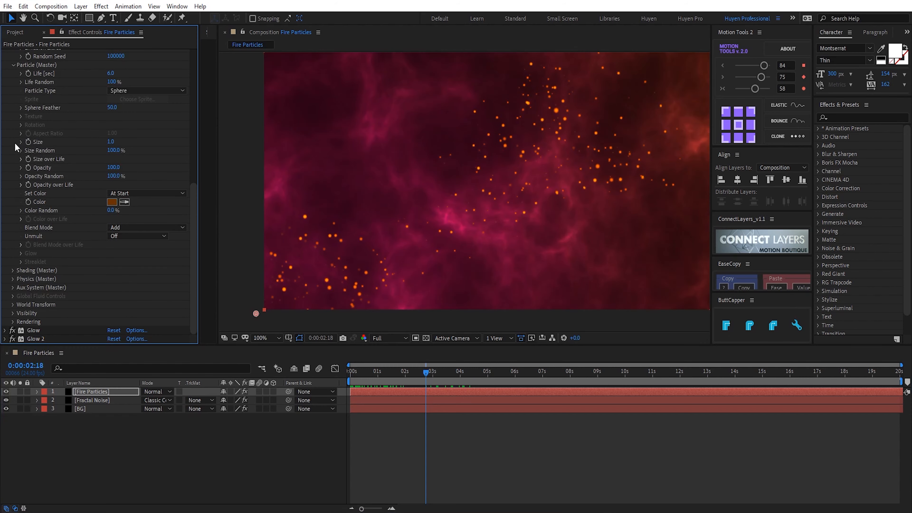
click(14, 64)
click(5, 194)
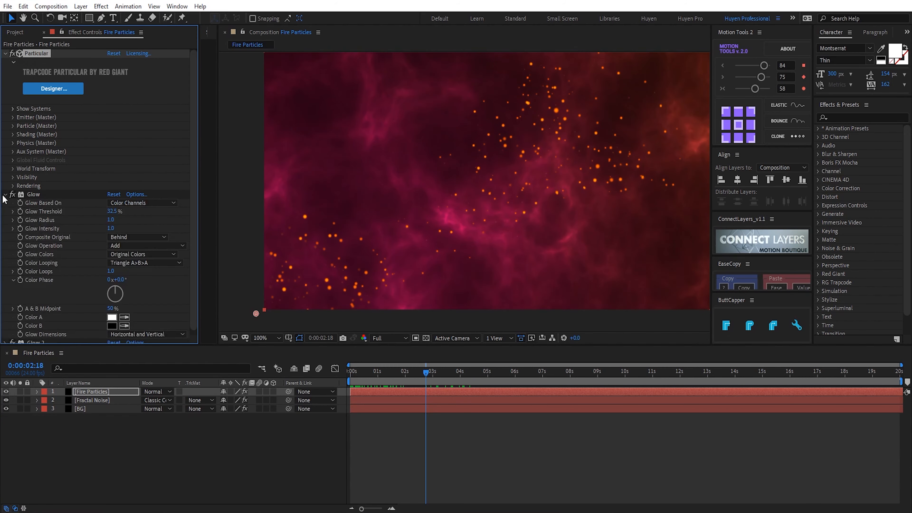
click(143, 215)
drag(115, 213, 112, 214)
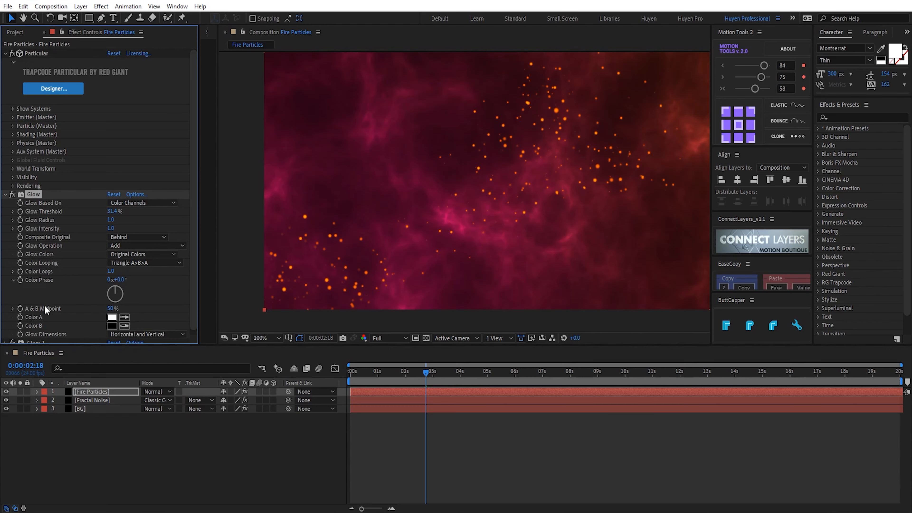
Step: Set Glow 2's threshold to 11%, radius to 2 and intensity to 1.3, and check the particles at 0:00:03:03
click(5, 341)
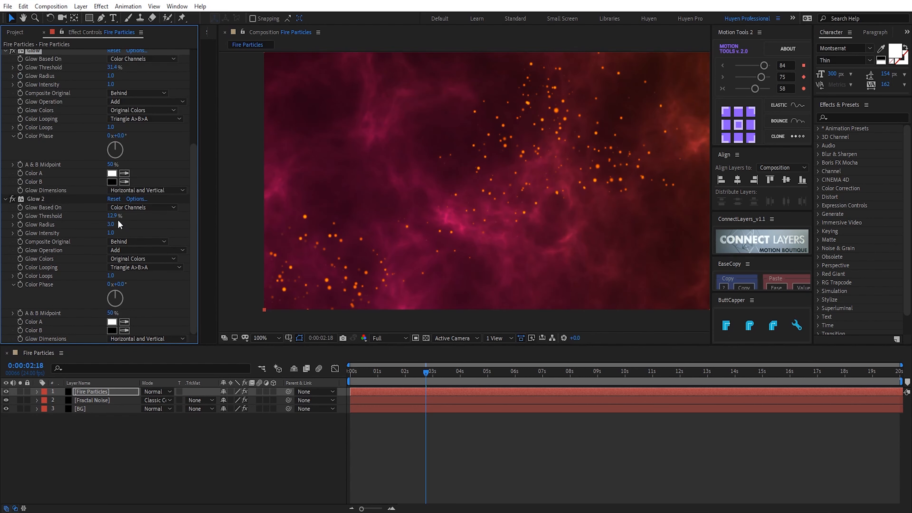
drag(112, 215, 86, 233)
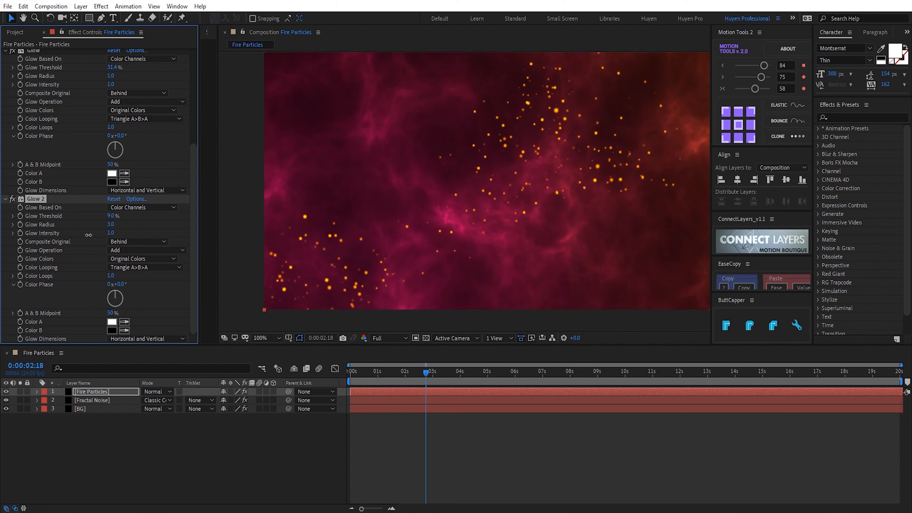
drag(90, 235, 91, 235)
click(111, 224)
text(2)
key(Return)
drag(109, 234, 116, 234)
drag(378, 368, 437, 370)
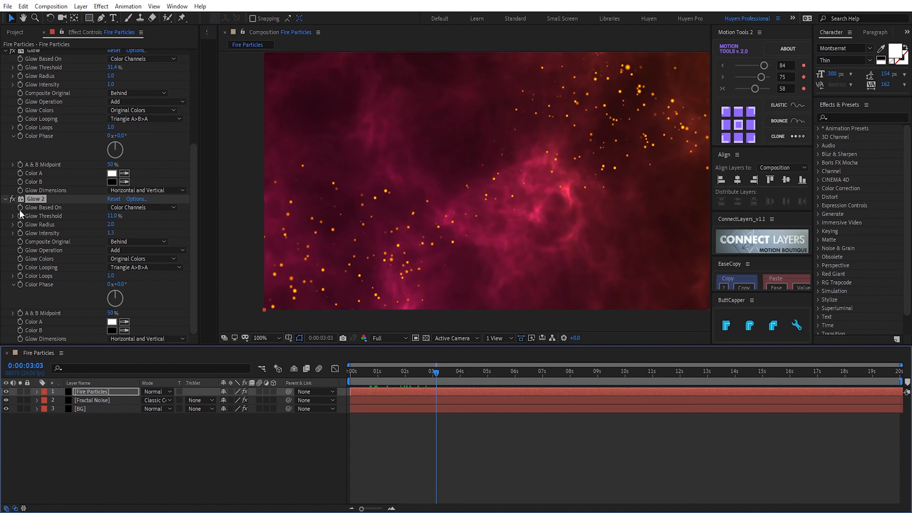
Step: Collapse the Particular, Glow and Glow 2 effects of the Fire Particles layer
scroll(21, 215, up, 10)
click(5, 54)
click(6, 62)
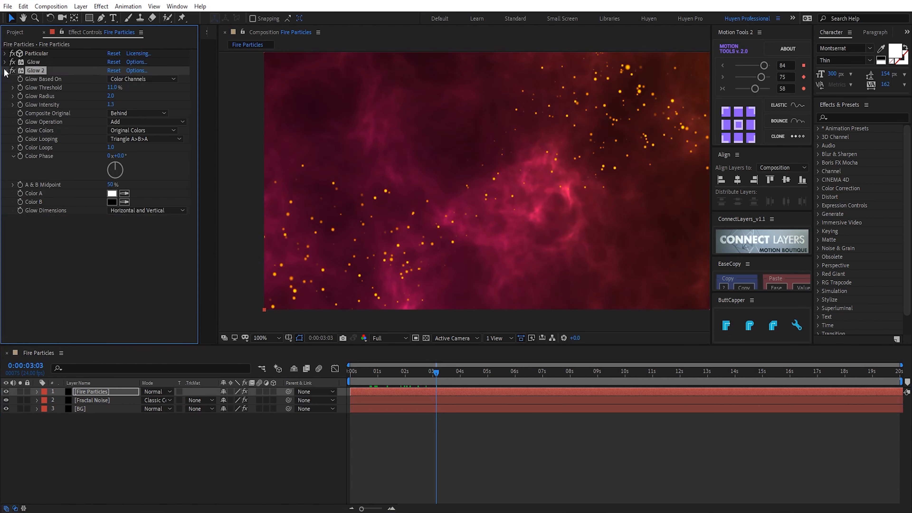
click(6, 70)
click(91, 392)
key(ctrl+space)
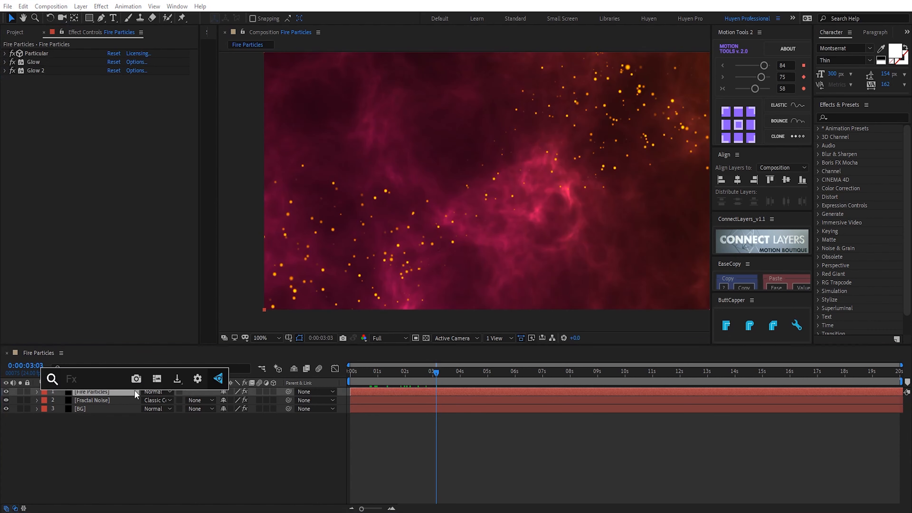
click(94, 423)
Step: Duplicate the Fire Particles layer and rename the copy Big Particles
click(84, 390)
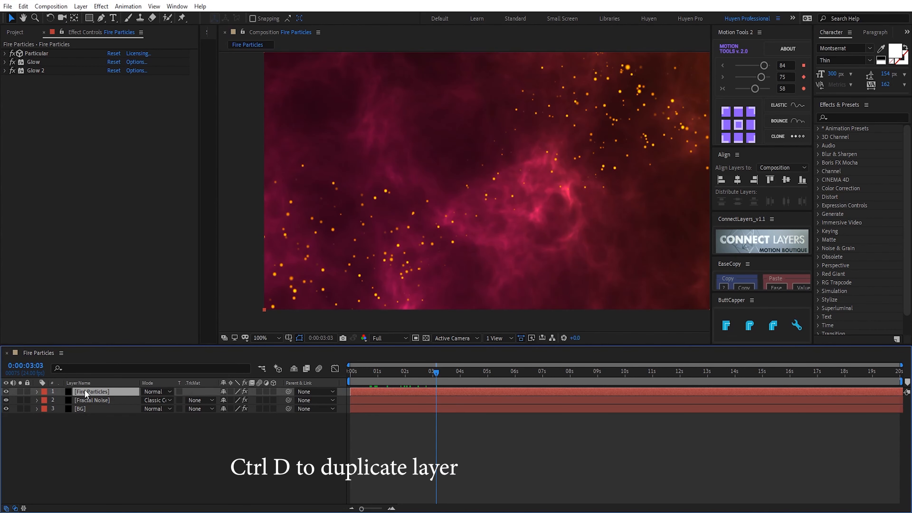
key(ctrl+d)
key(Return)
click(124, 392)
key(Home)
key(Delete)
key(Delete)
key(Delete)
key(Delete)
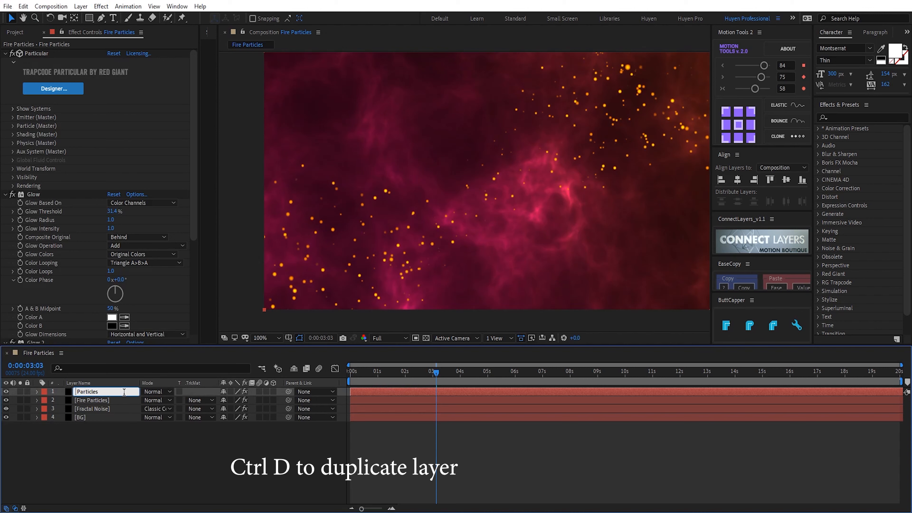
text(Blu)
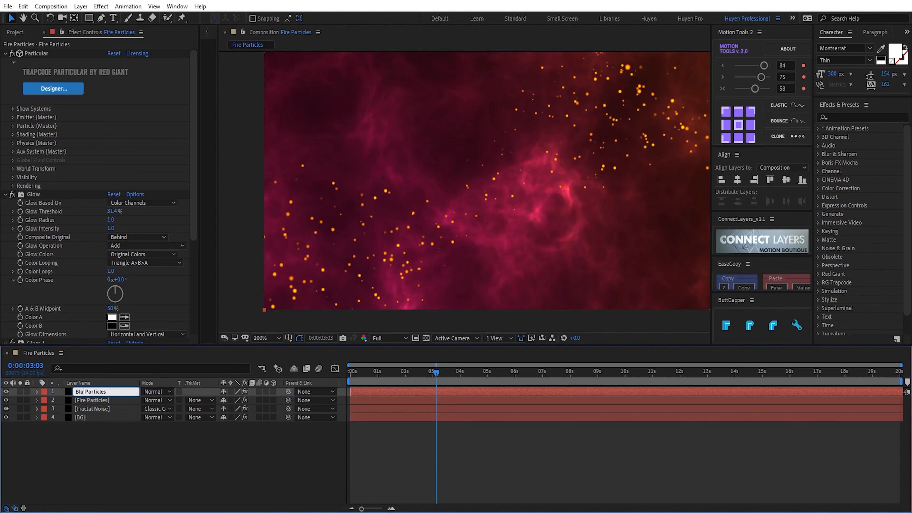
key(BackSpace)
key(BackSpace)
text(ig)
key(Return)
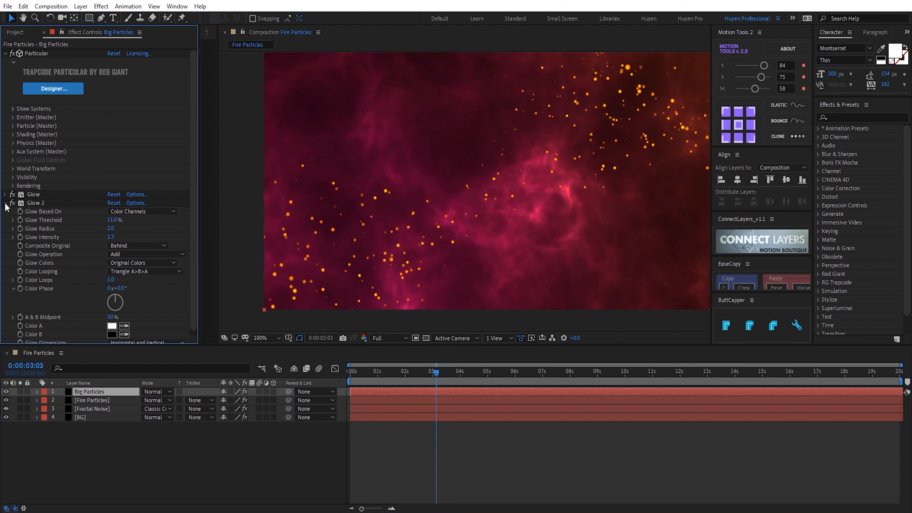
Step: Solo the Big Particles layer and set its emitter's Particles/sec to 30
click(6, 194)
click(13, 118)
click(20, 391)
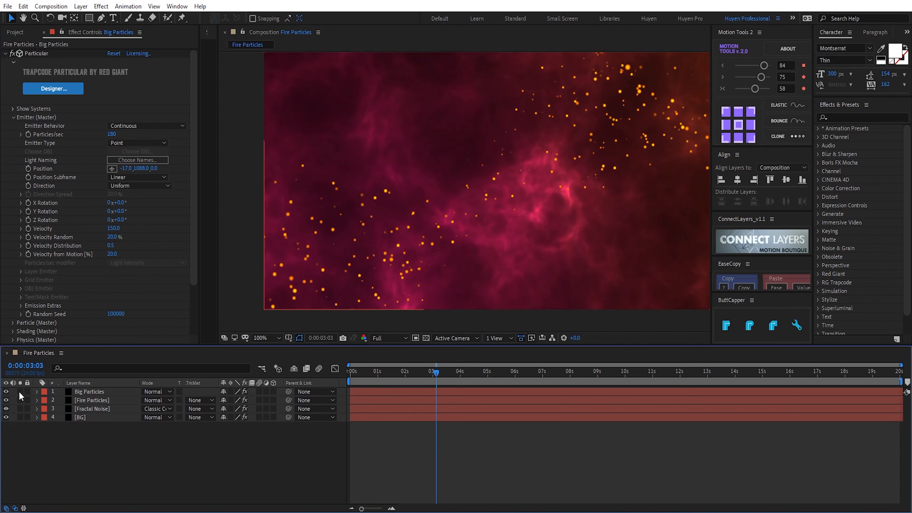
click(111, 134)
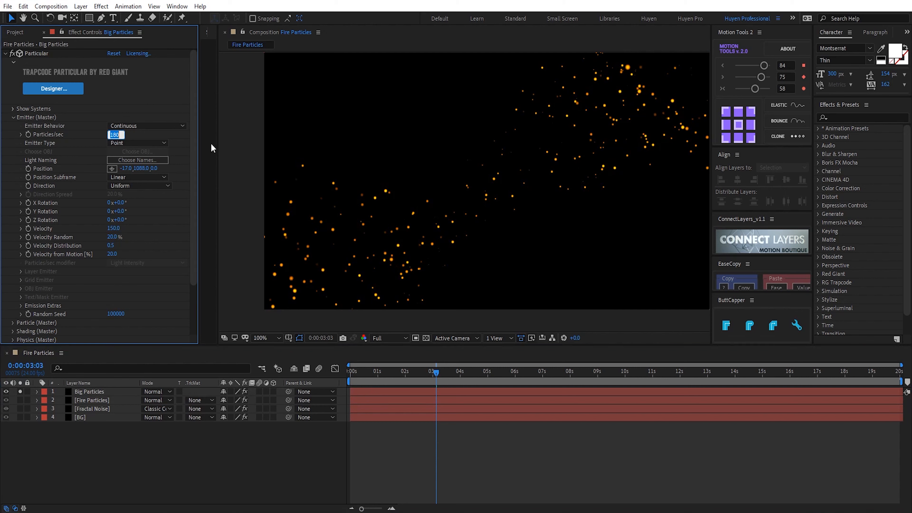
text(30)
click(401, 212)
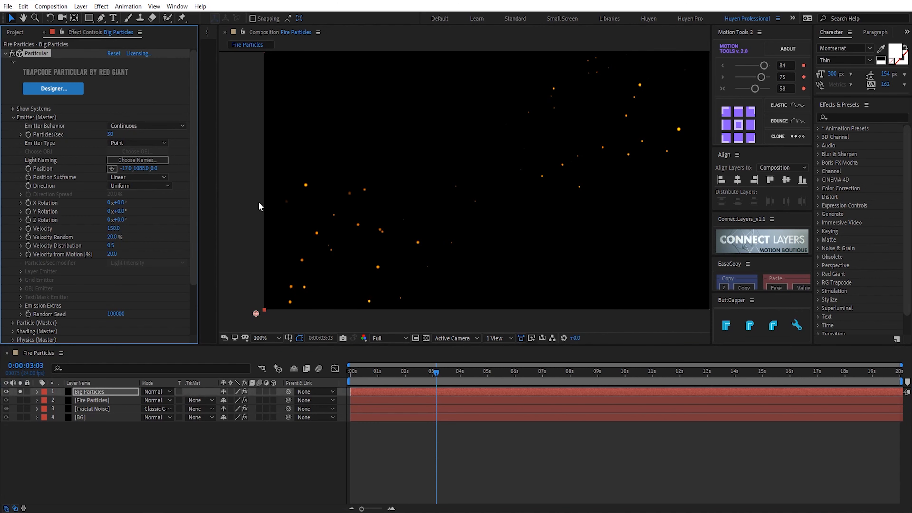
Step: Set the Big Particles emitter's Z position to -2200 and check the result at 0:00:05:22
click(154, 168)
key(Return)
drag(463, 373, 513, 372)
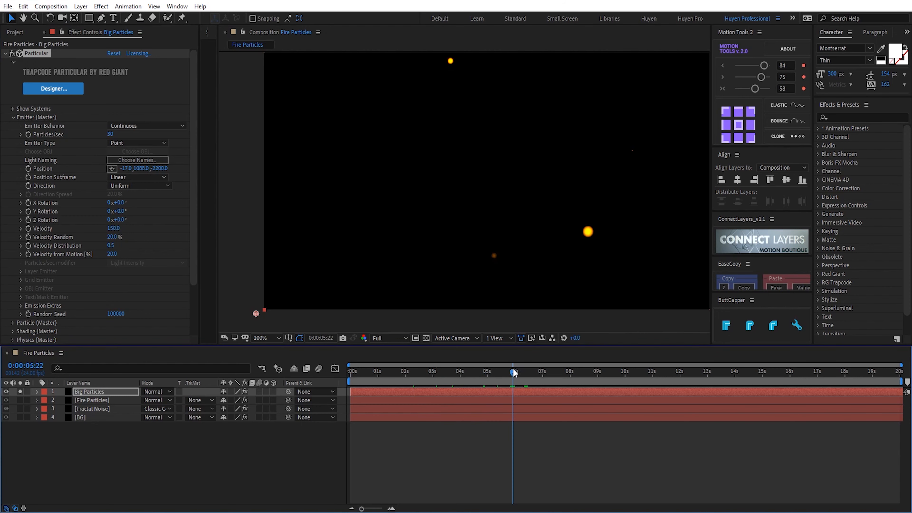
Step: Expand the Particle (Master) settings of the Big Particles layer
scroll(46, 285, down, 1)
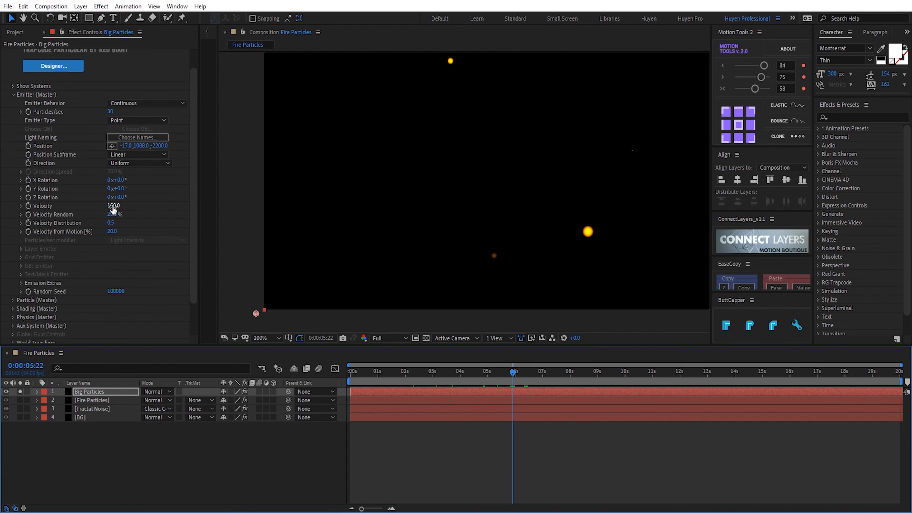
click(113, 207)
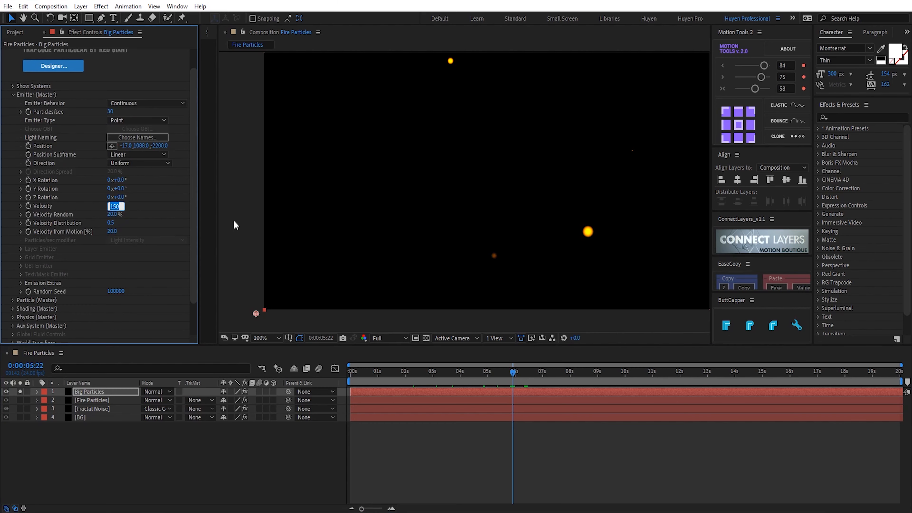
click(12, 301)
scroll(13, 304, down, 7)
Step: Try a particle Size of 8 on the Big Particles layer
click(111, 219)
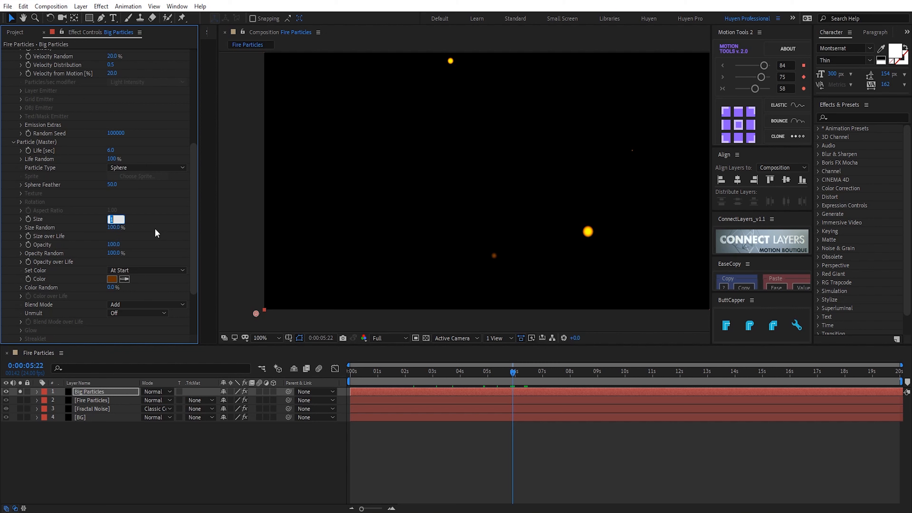
text(8)
key(Return)
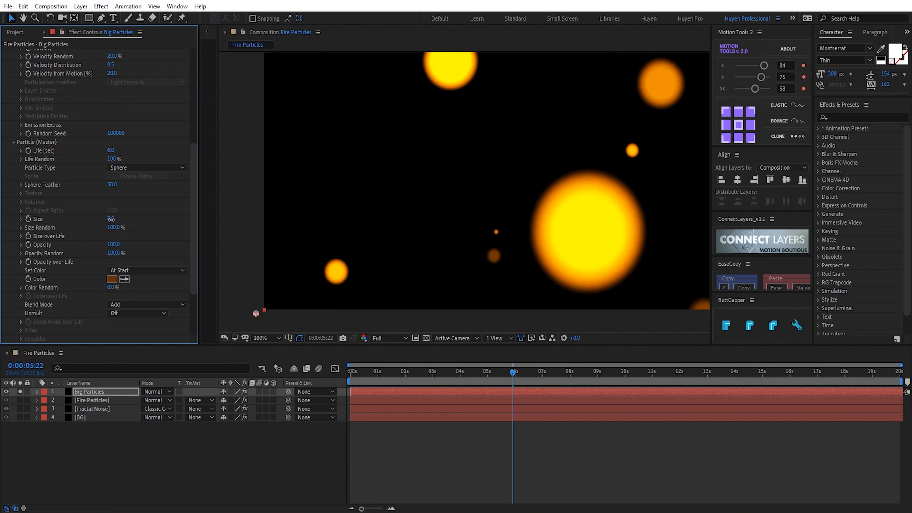
key(ctrl+z)
Step: Set the Big Particles' Size to 5 and, after checking at 0:00:07:23, Size Random to 34%
click(110, 219)
text(5)
key(Return)
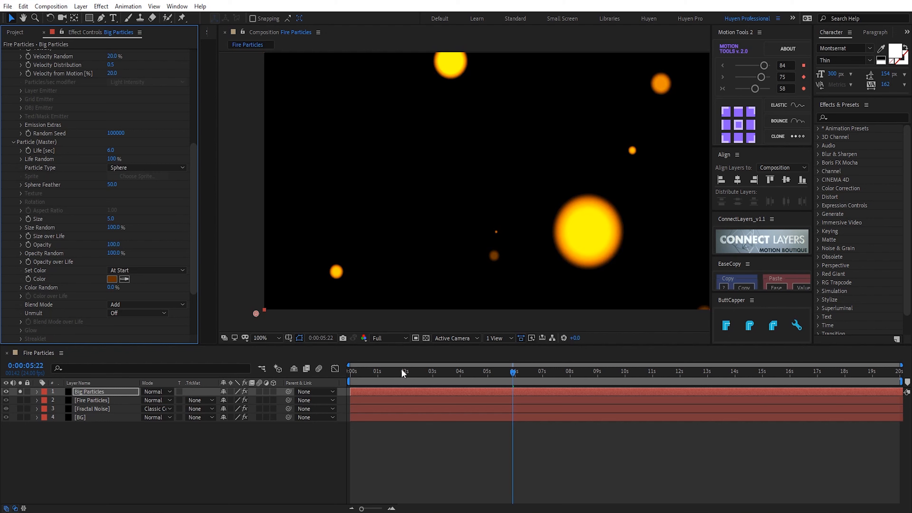
drag(401, 368, 569, 340)
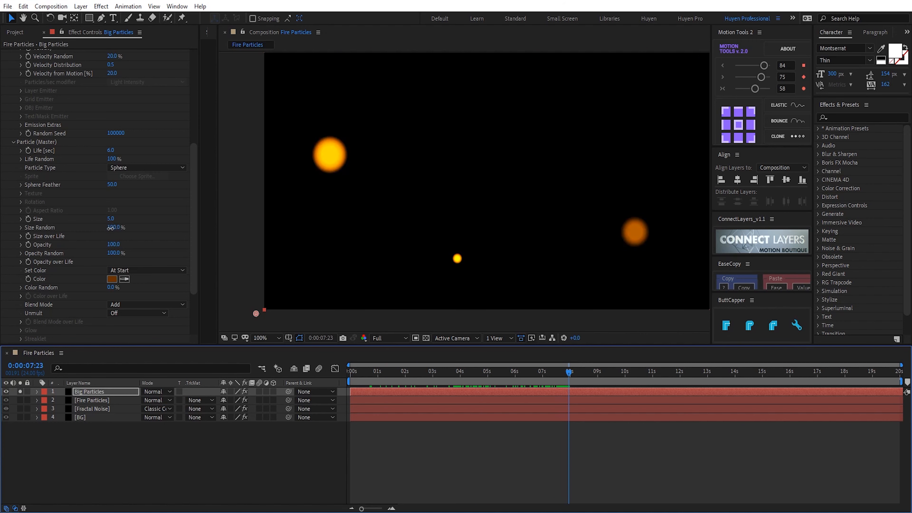
drag(112, 227, 88, 233)
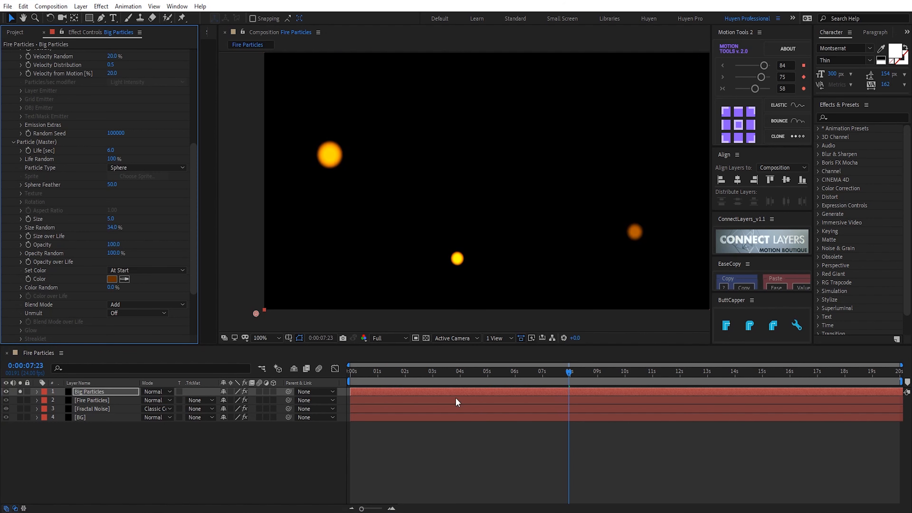
Step: Set the Big Particles emitter's Particles/sec to 25 and check the result at 0:00:09:02
drag(409, 371, 653, 364)
scroll(89, 214, up, 5)
click(108, 90)
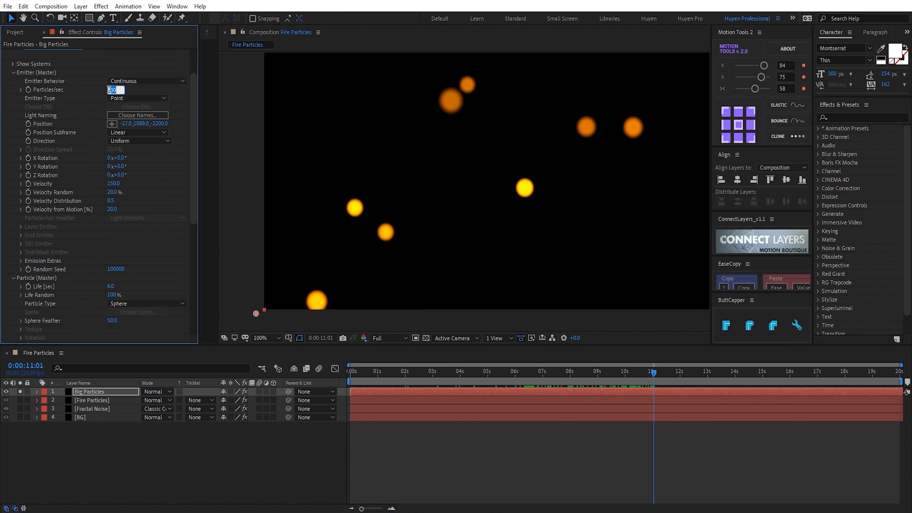
text(25)
key(Return)
drag(365, 370, 599, 367)
Step: Set the Big Particles emitter's Z position to -2000 and check the result at 0:00:07:04
click(160, 123)
text(-2)
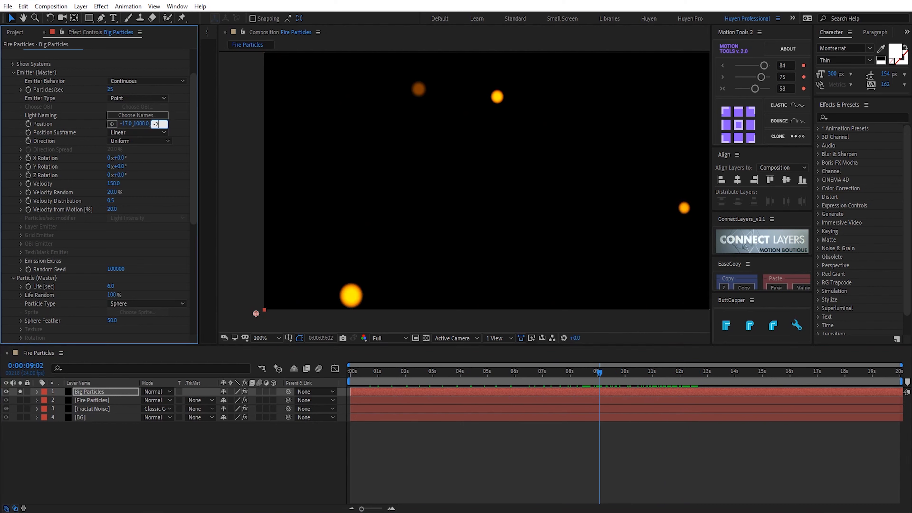
text(000)
key(Return)
drag(409, 383, 547, 364)
scroll(108, 298, down, 5)
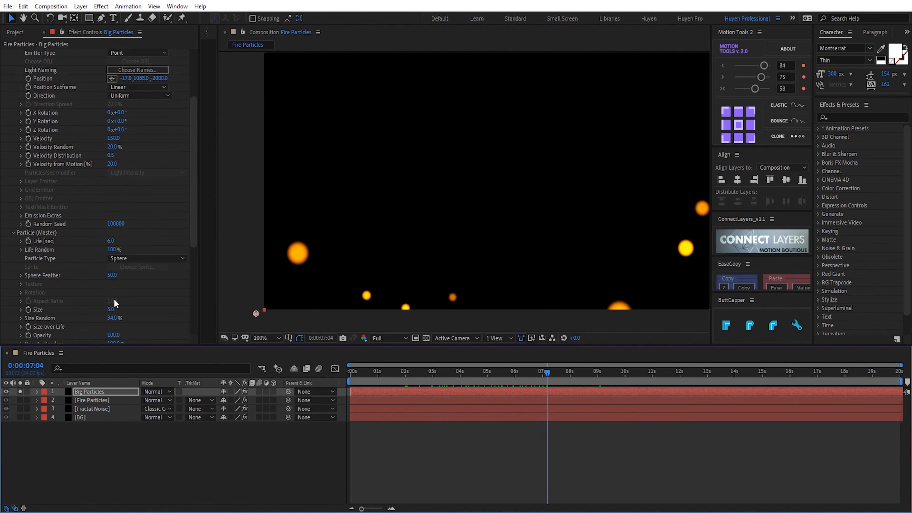
scroll(114, 299, down, 3)
Step: Unsolo the Big Particles layer and check the full composition around 0:00:05:05
click(20, 391)
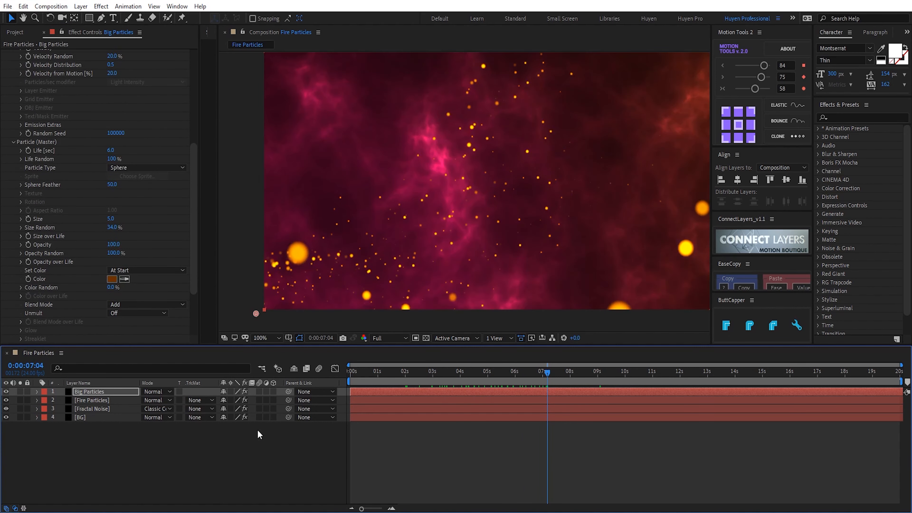
drag(364, 379, 494, 361)
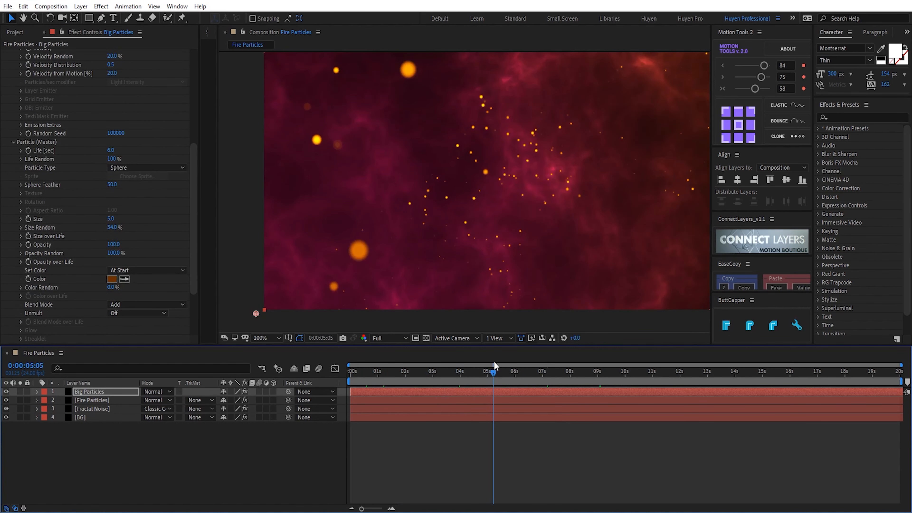
click(136, 477)
Step: Duplicate the Fire Particles layer and rename the copy Blur Particles
click(88, 401)
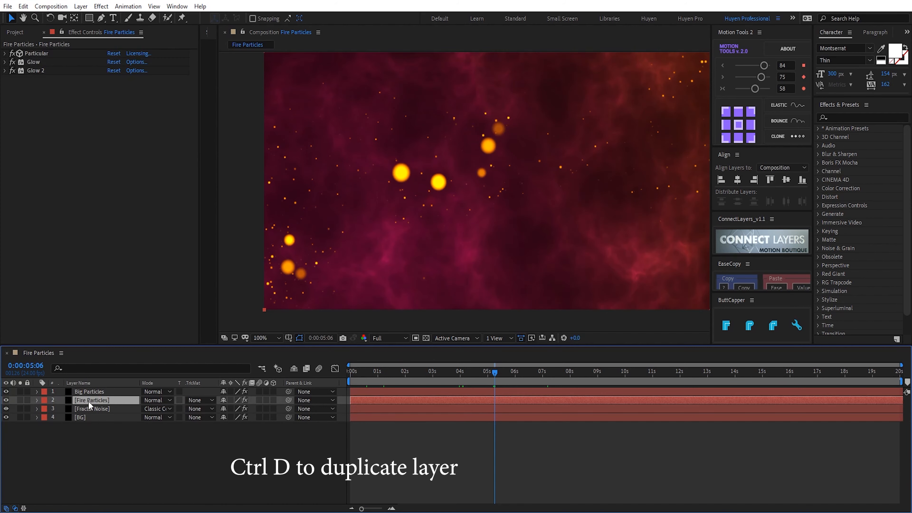
key(ctrl+d)
key(Return)
key(Home)
key(Delete)
key(Delete)
key(Delete)
key(Delete)
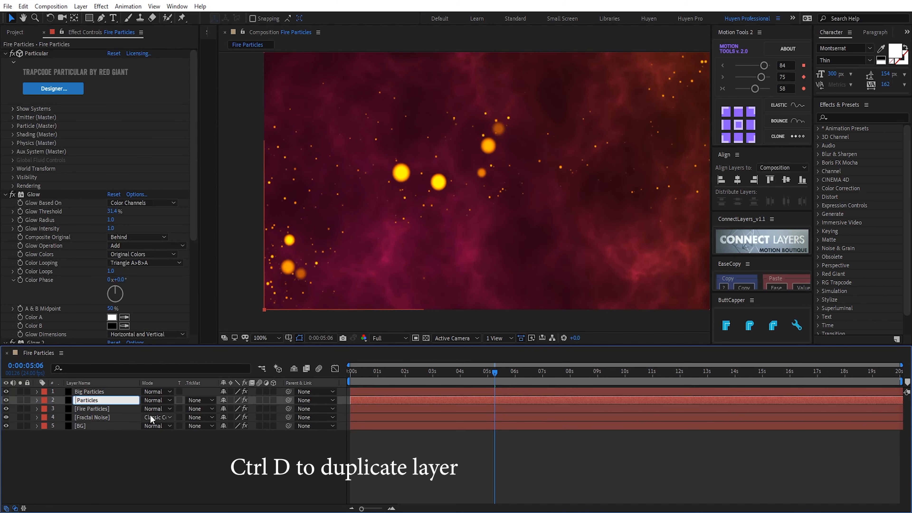
text(Blur)
key(Return)
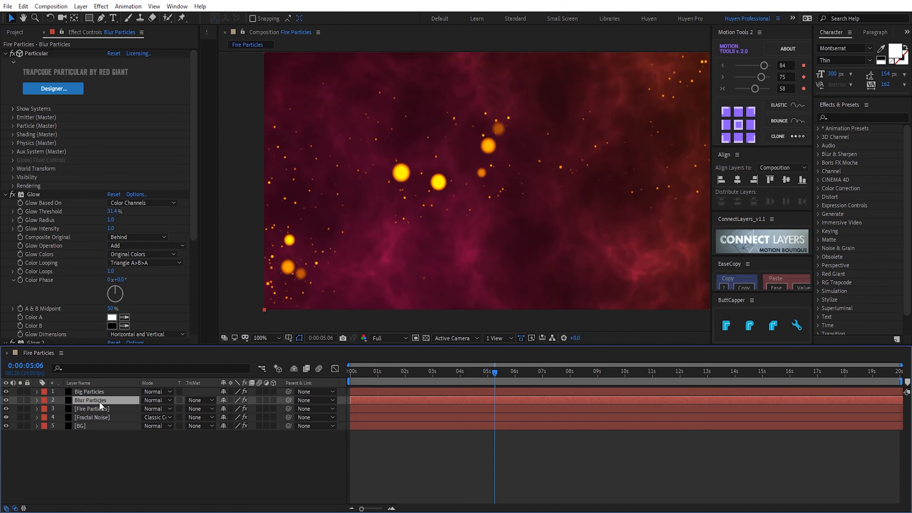
Step: Solo the Blur Particles layer and set its emitter's Particles/sec to 300
click(20, 400)
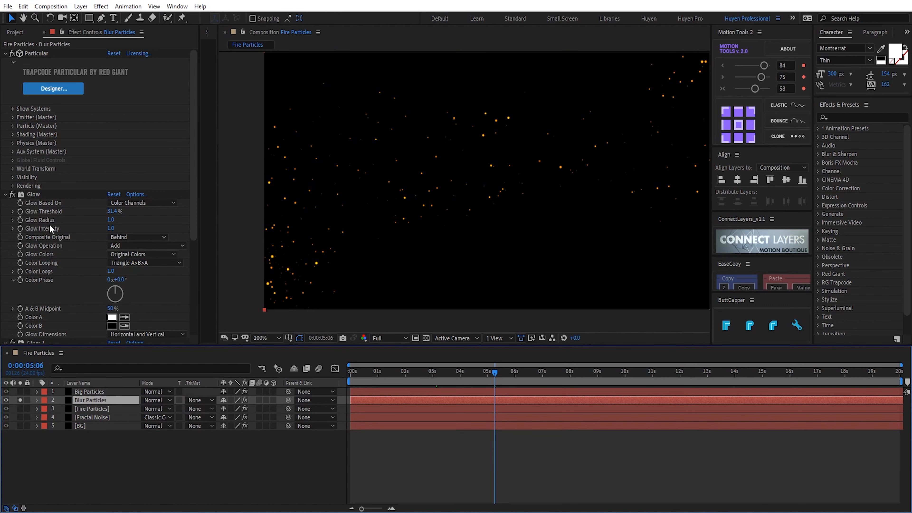
click(6, 194)
click(5, 203)
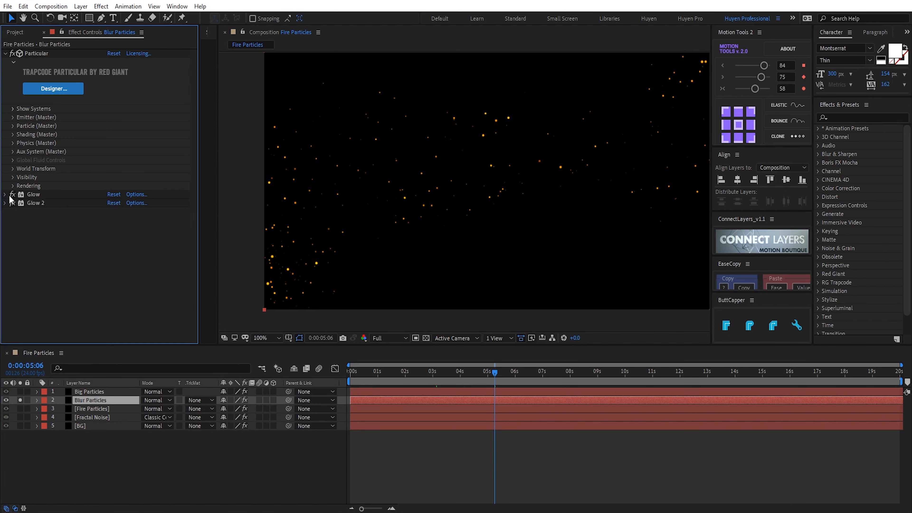
click(12, 117)
click(113, 134)
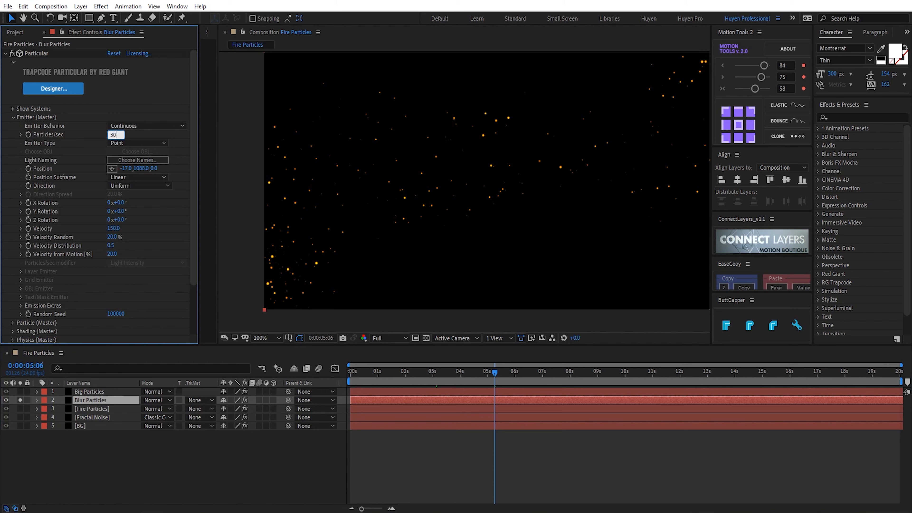
key(Return)
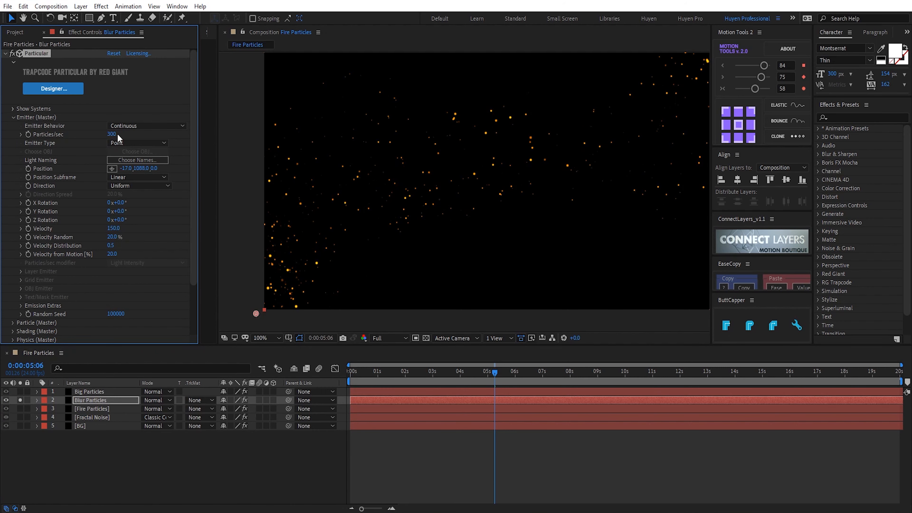
Step: Set the Blur Particles' emitter Velocity to 200 and particle Size to 0.3
click(115, 228)
text(2)
text(0.0)
key(Return)
scroll(147, 298, down, 5)
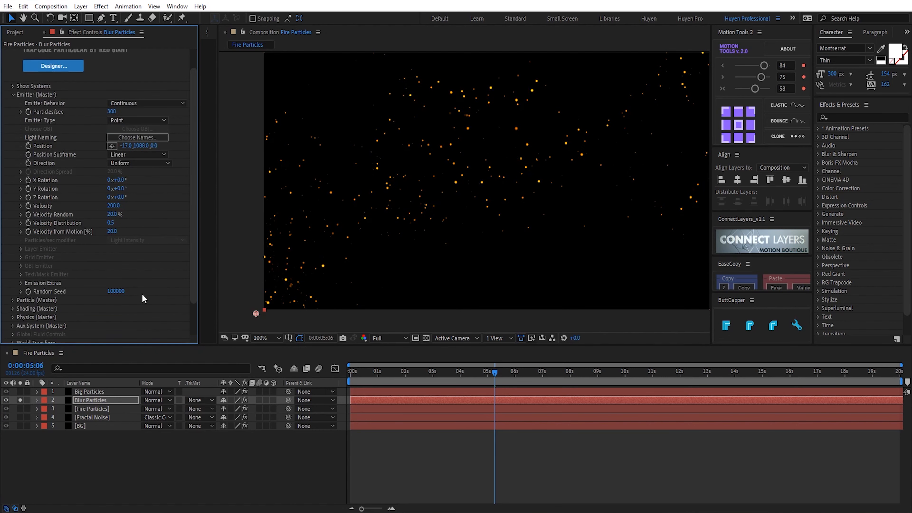
click(114, 219)
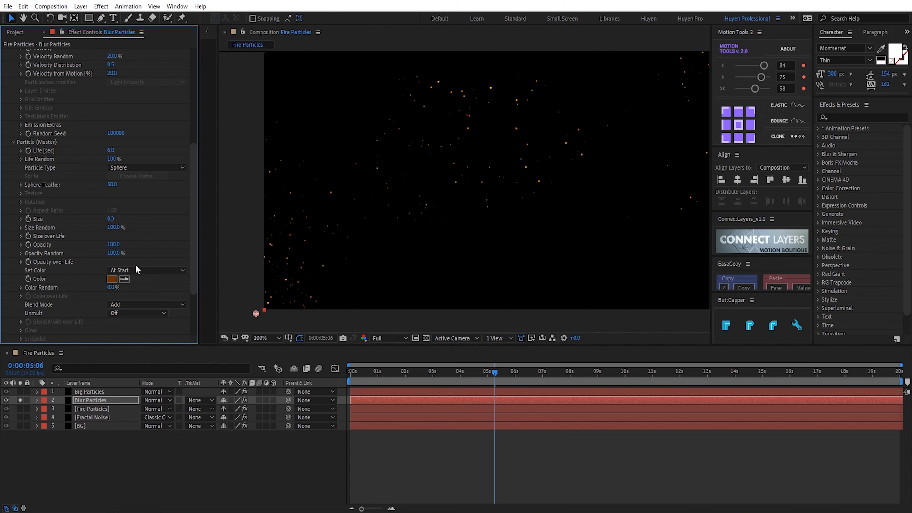
Step: Set Air Resistance to 0.2 in the Blur Particles' Air physics settings
scroll(136, 264, down, 10)
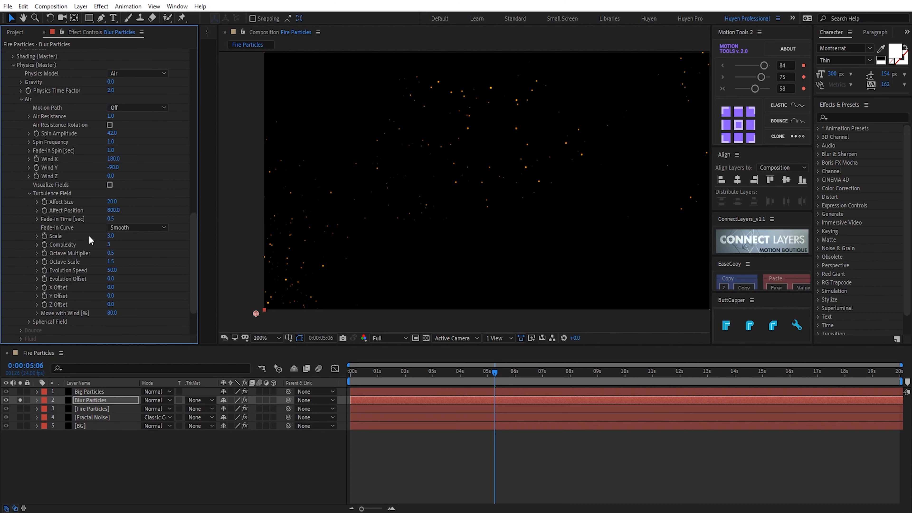
scroll(114, 184, up, 2)
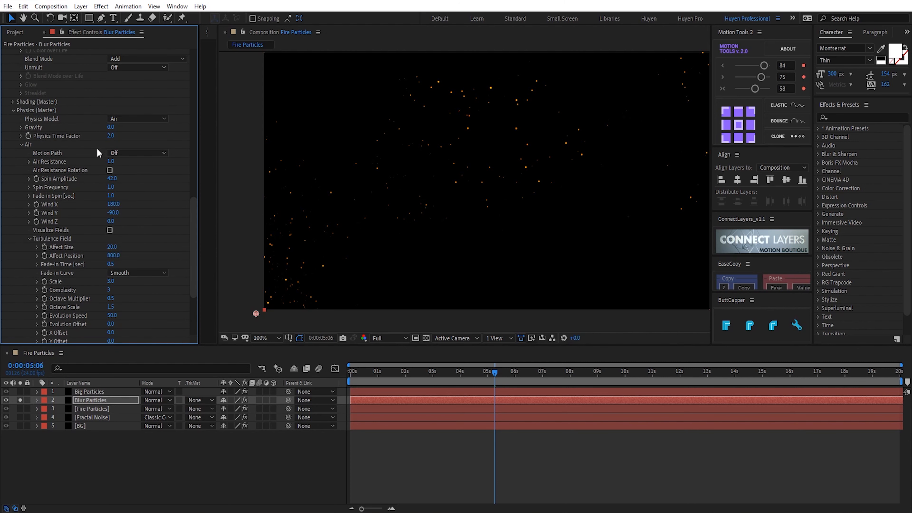
click(110, 161)
text(.2)
key(Return)
Step: Raise the Blur Particles' Spin Amplitude to 69 and Turbulence Field Affect Position to 846, and preview the motion
drag(112, 178, 135, 183)
drag(117, 255, 134, 254)
scroll(69, 151, up, 2)
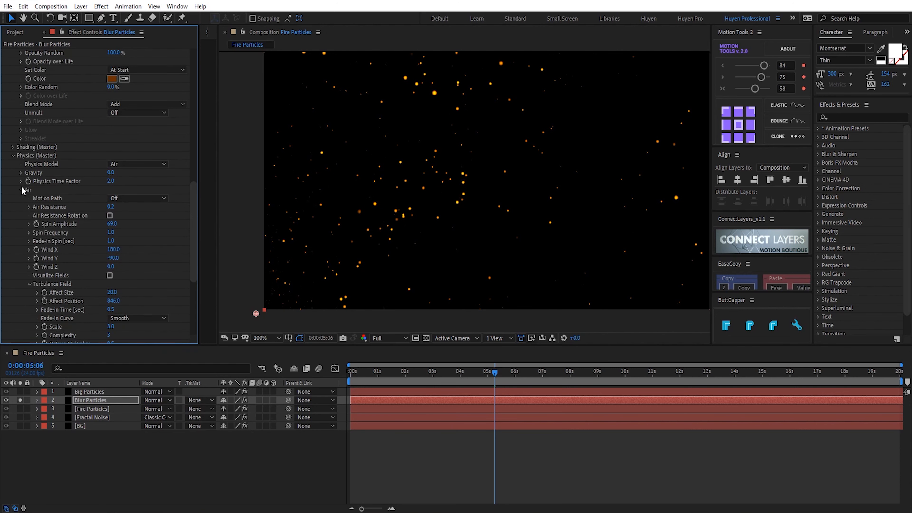
key(space)
Step: Collapse the Physics, Particle and Emitter settings of the Blur Particles layer
click(14, 155)
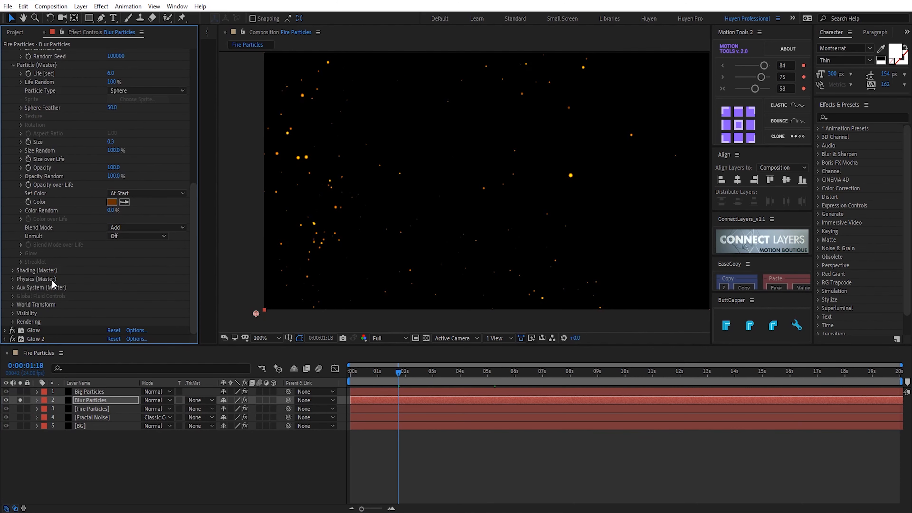
click(13, 65)
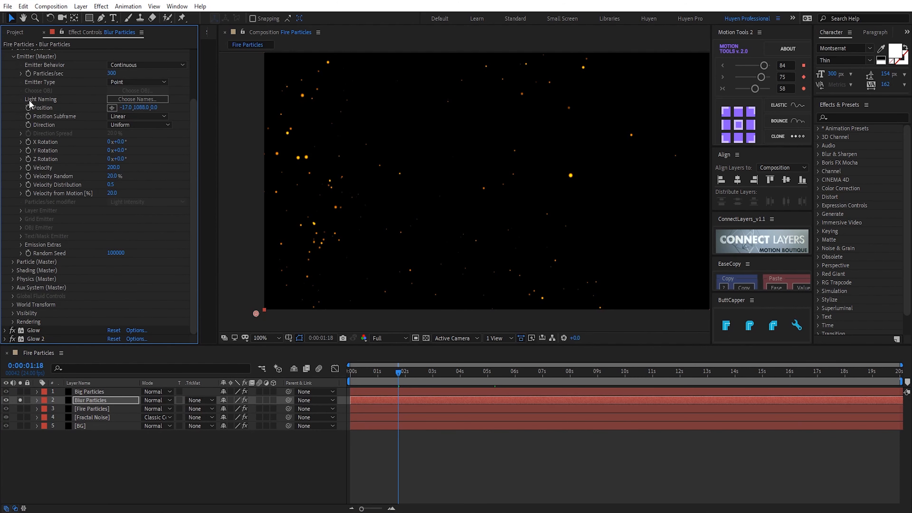
scroll(8, 93, up, 1)
click(13, 79)
click(104, 400)
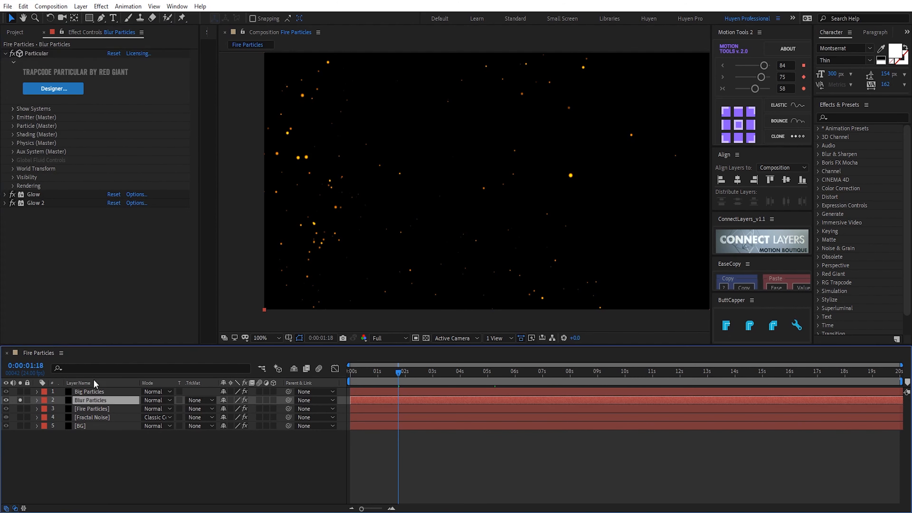
Step: Turn on Particular's Motion Blur for the Blur Particles layer and set its Opacity Boost to 5
click(13, 186)
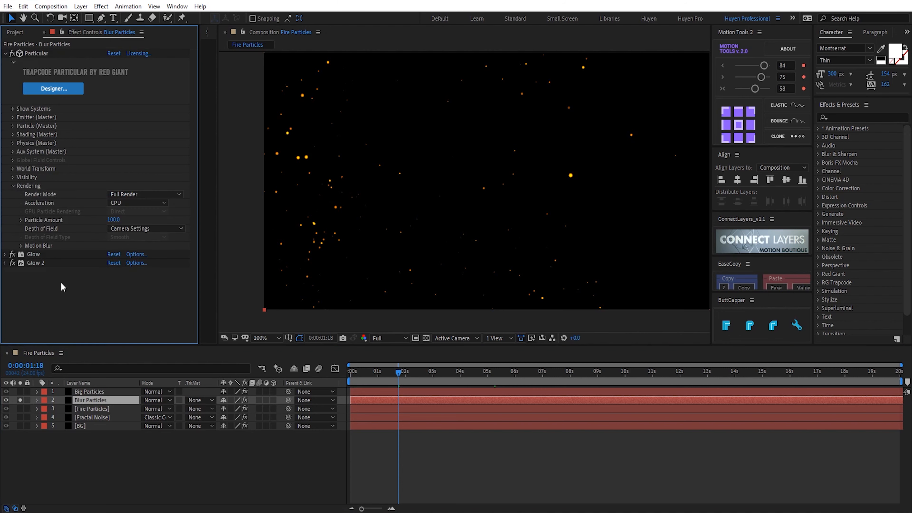
click(20, 245)
click(143, 254)
click(125, 288)
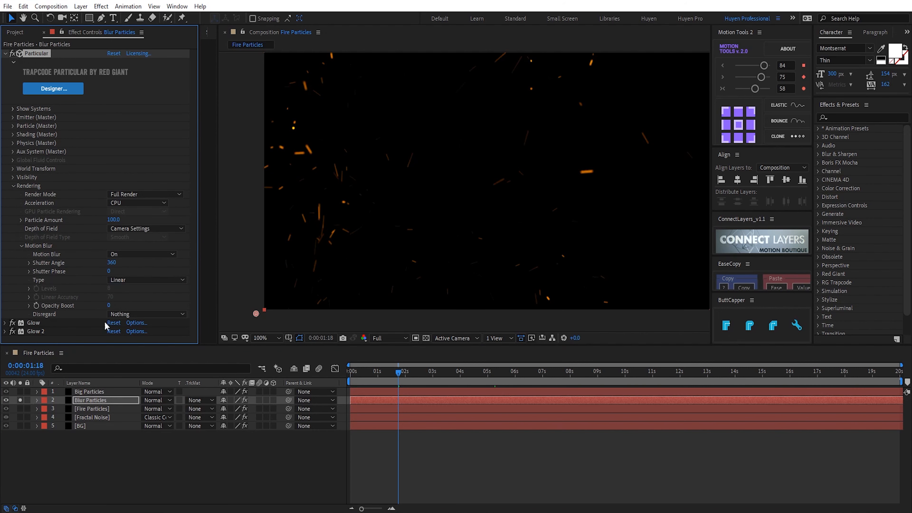
click(110, 304)
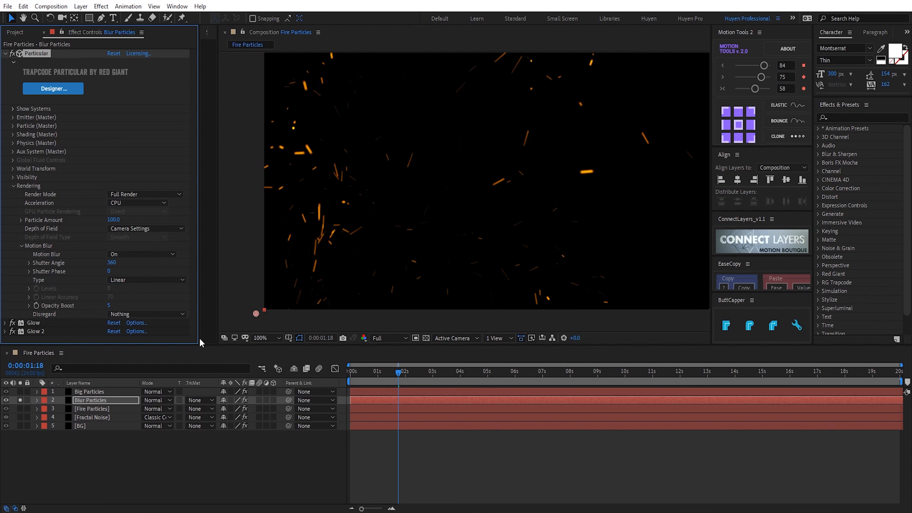
Step: Unsolo the Blur Particles layer and preview the full composition from the start, stopping at 0:00:02:21
click(13, 185)
click(20, 400)
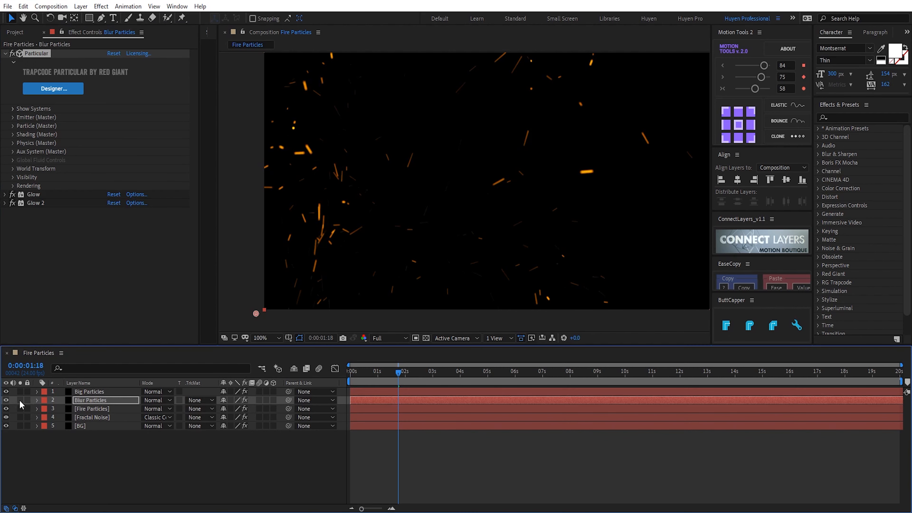
drag(399, 372, 334, 376)
key(space)
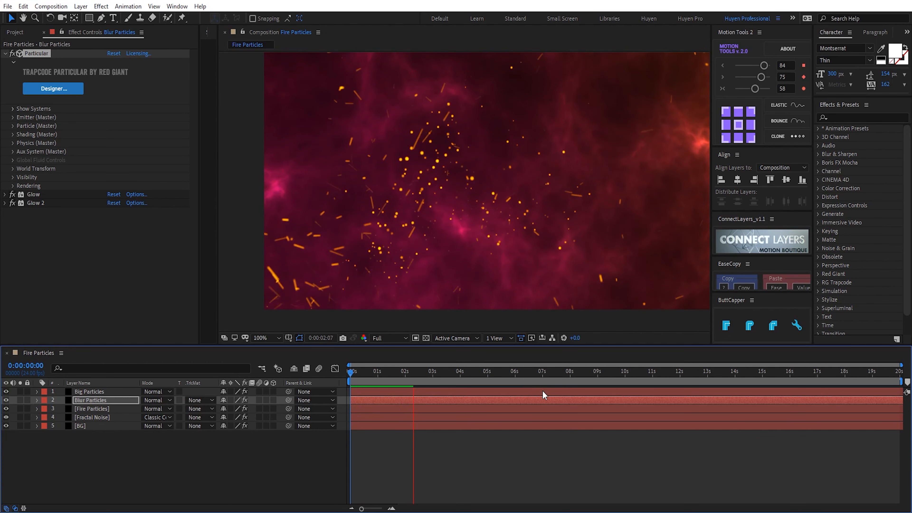
drag(396, 375, 430, 378)
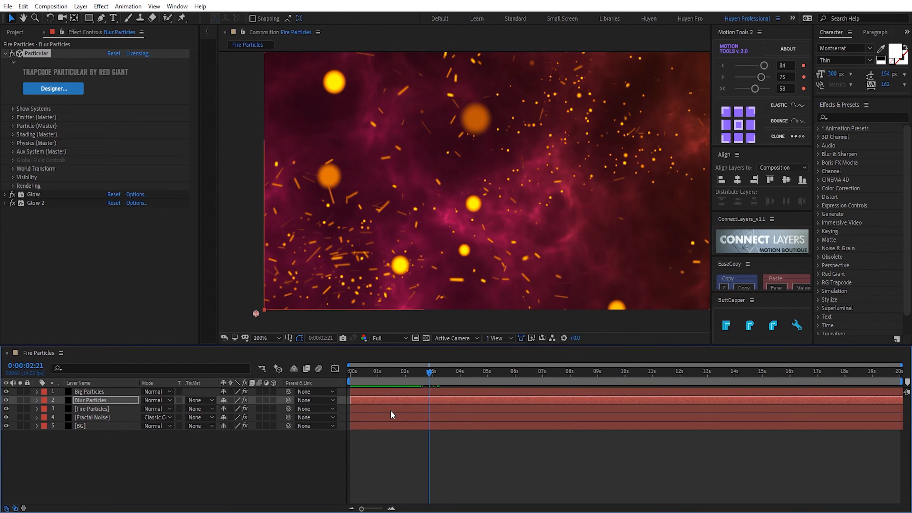
Step: Add a new camera layer to the Fire Particles composition with the dialog's current settings
click(202, 468)
right_click(203, 468)
mouse_move(251, 358)
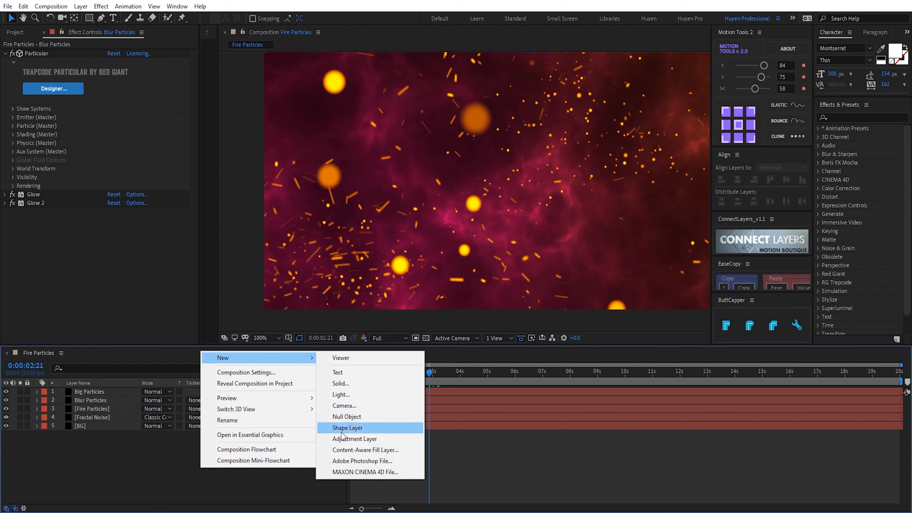
click(344, 405)
click(272, 232)
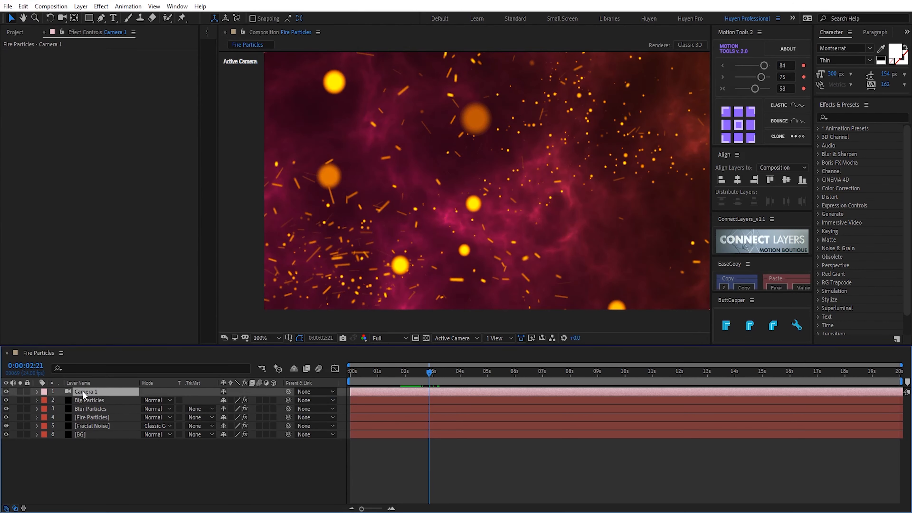
Step: Turn on Depth of Field for Camera 1, with a Blur Level of 150% and an Aperture of 40 pixels
click(37, 391)
click(47, 411)
click(225, 408)
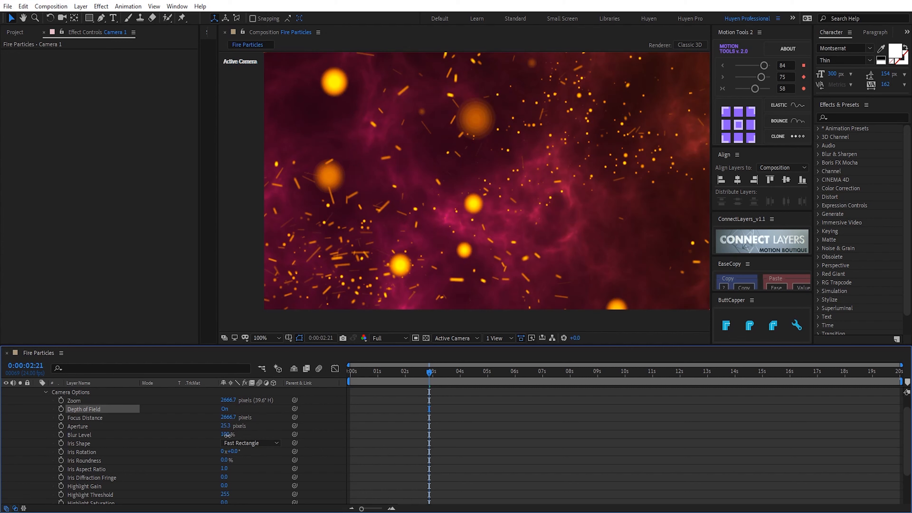
key(Return)
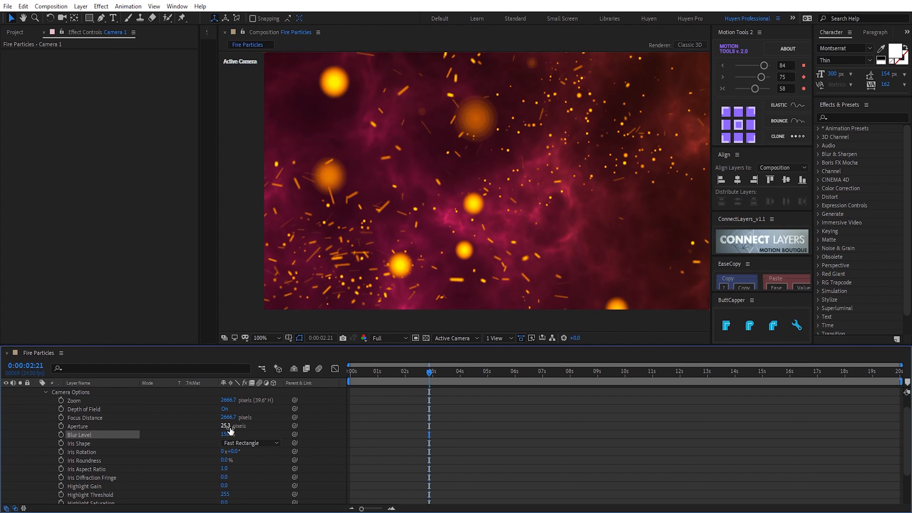
mouse_move(235, 426)
mouse_down()
mouse_move(249, 426)
mouse_move(234, 427)
mouse_up()
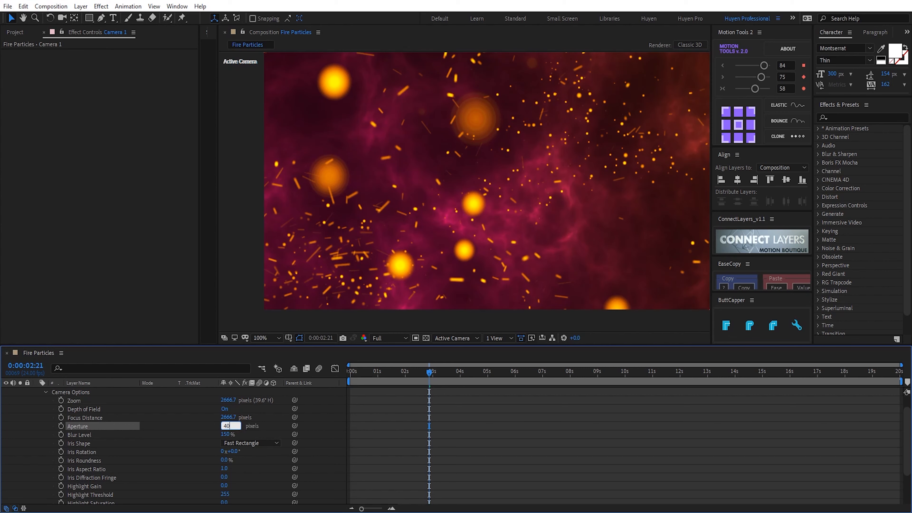
Step: Fit the composition in the viewer and preview the animation from the first frame
key(Home)
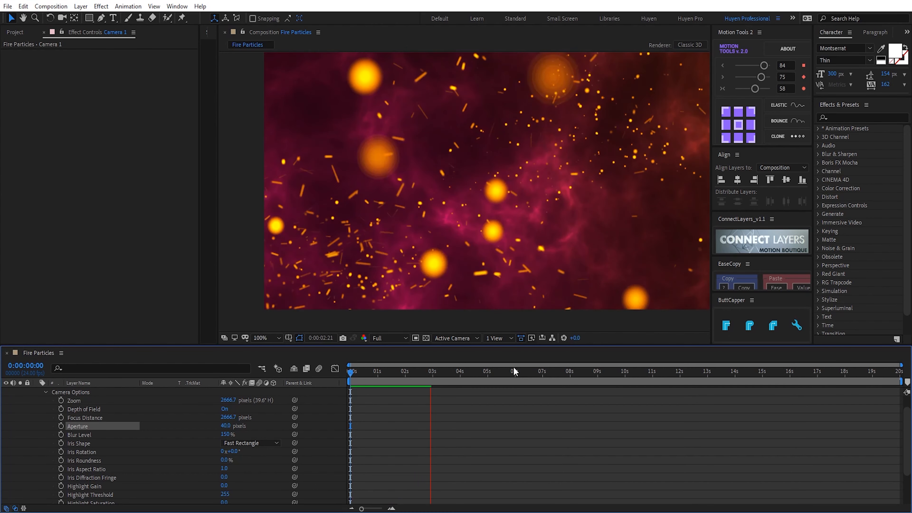
click(264, 340)
click(274, 159)
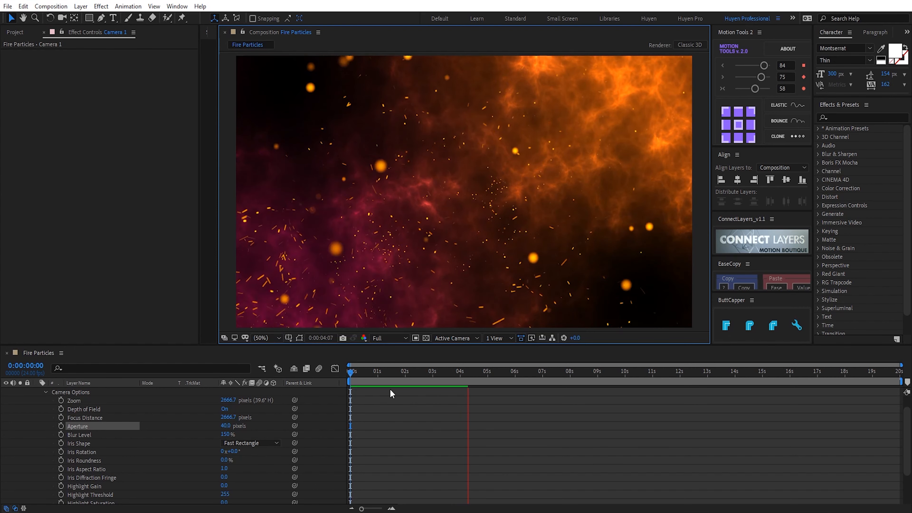
click(352, 371)
key(space)
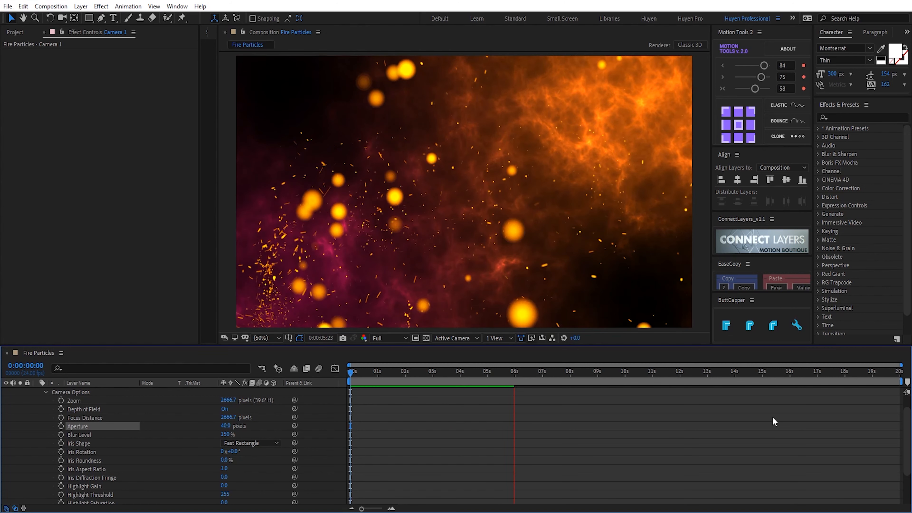
Step: Stop the preview at 0:00:03:04 and collapse Camera 1's properties
click(436, 372)
scroll(167, 389, up, 5)
click(37, 391)
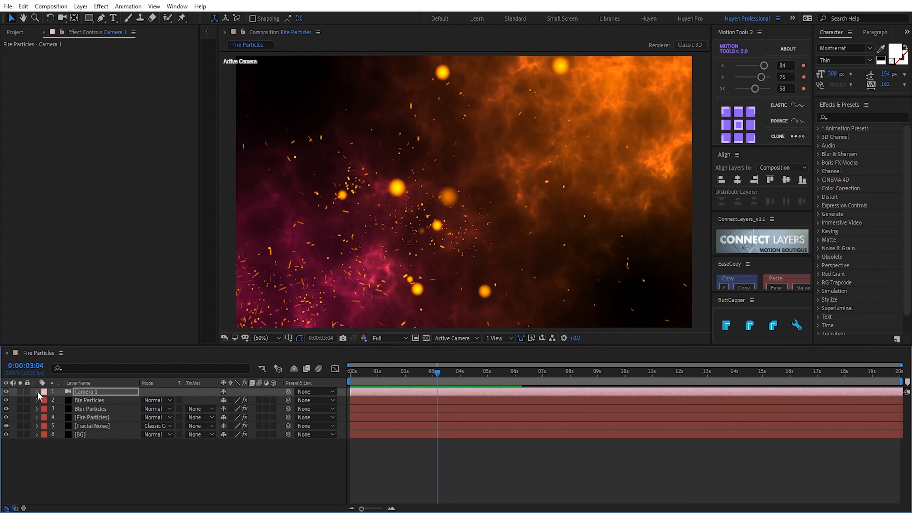
Step: Change Color 2 of the BG layer's 4-Color Gradient to dark red 560E00 and check it at 0:00:03:18
click(99, 434)
click(111, 97)
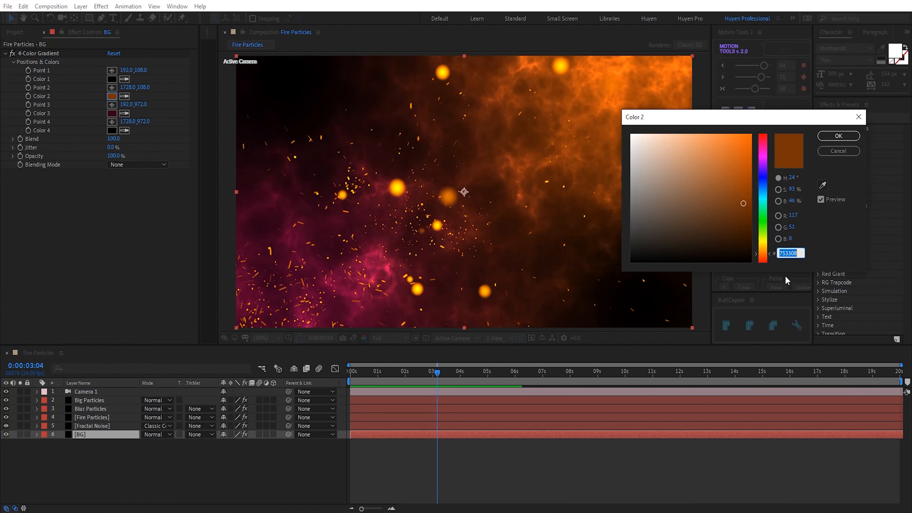
drag(745, 218, 752, 217)
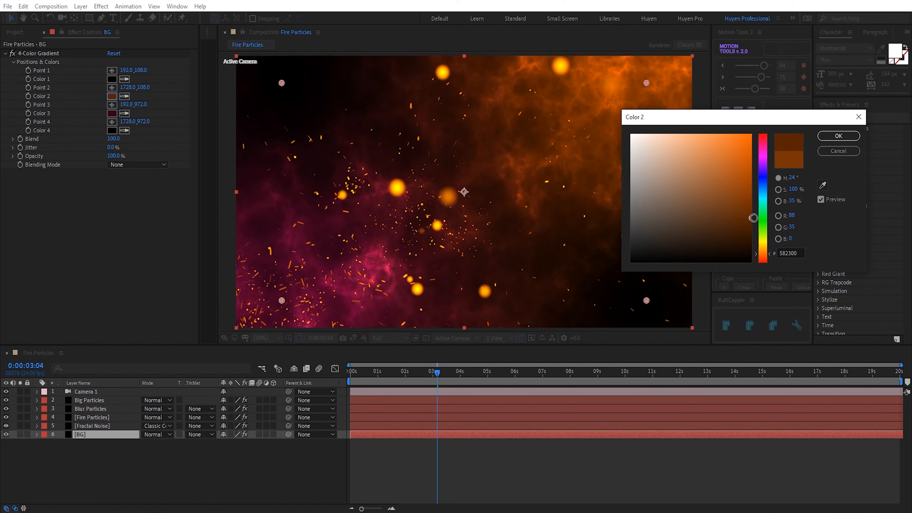
drag(766, 263, 767, 263)
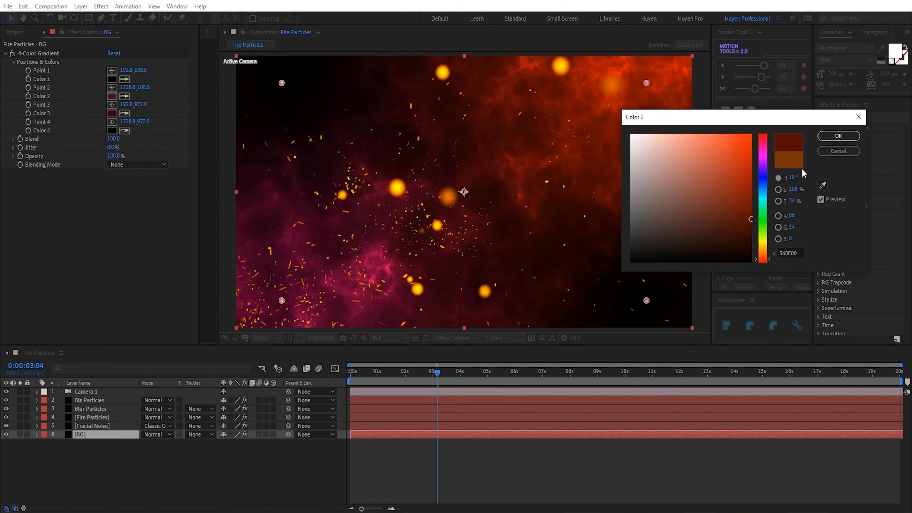
click(838, 136)
drag(435, 372, 454, 374)
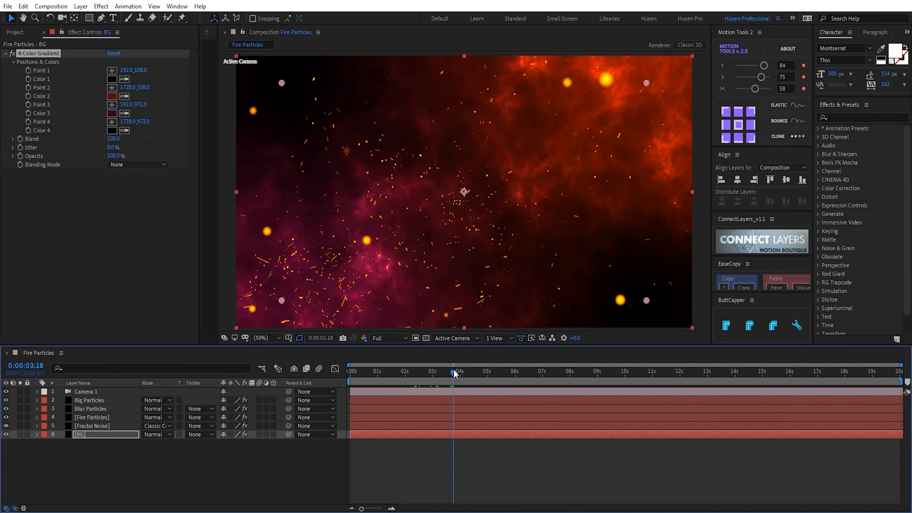